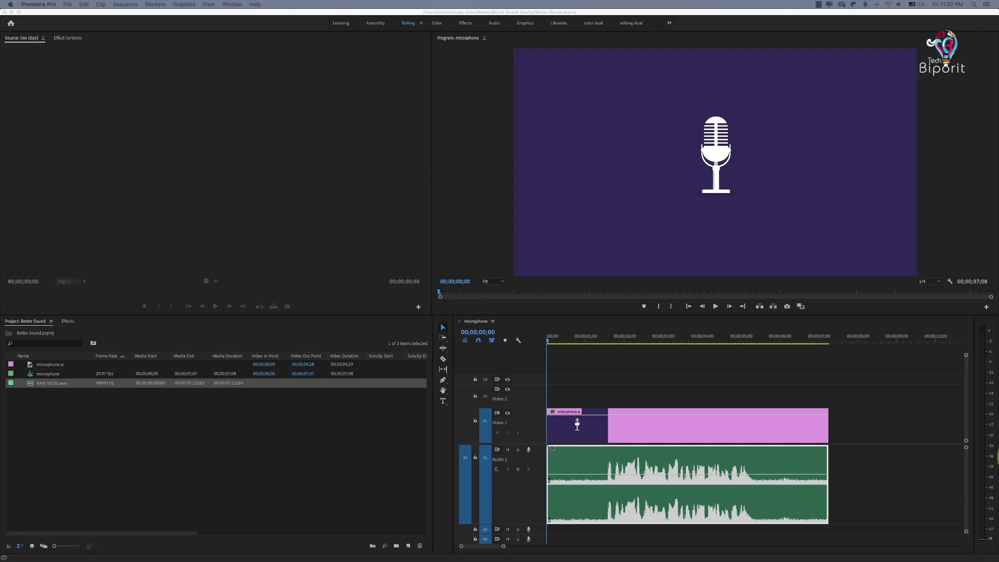
- Normalize all peaks of RAW VO 01.wav to 0 dB with Gain (G), then deselect the clip
{"action": "left_click", "coordinate": [919, 471]}
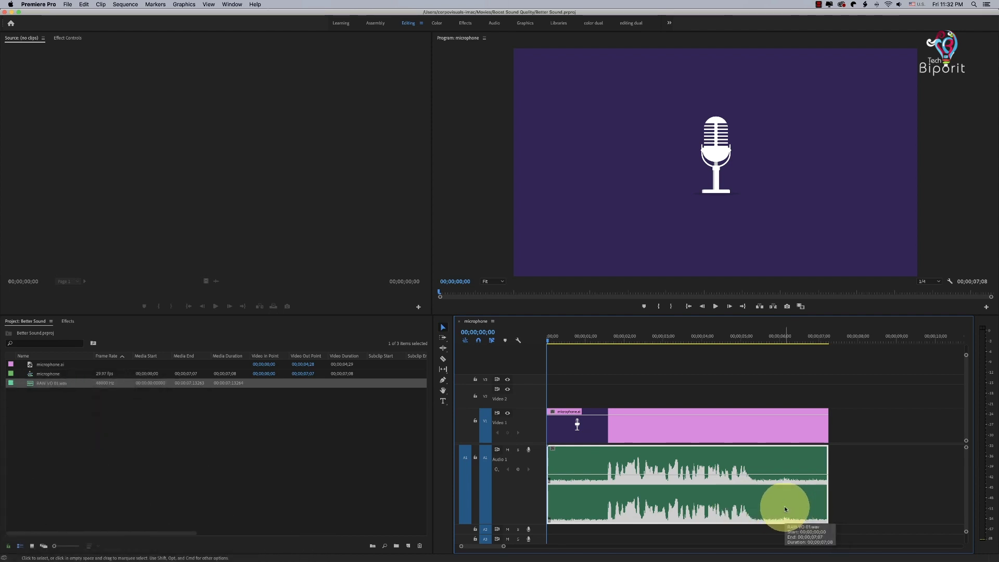
{"action": "key", "text": "g"}
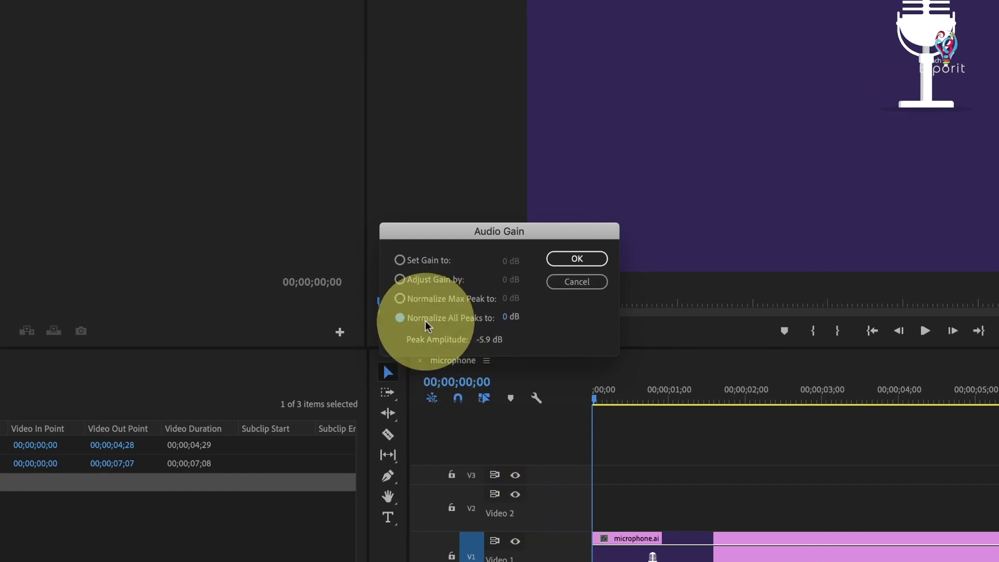
{"action": "left_click", "coordinate": [463, 323]}
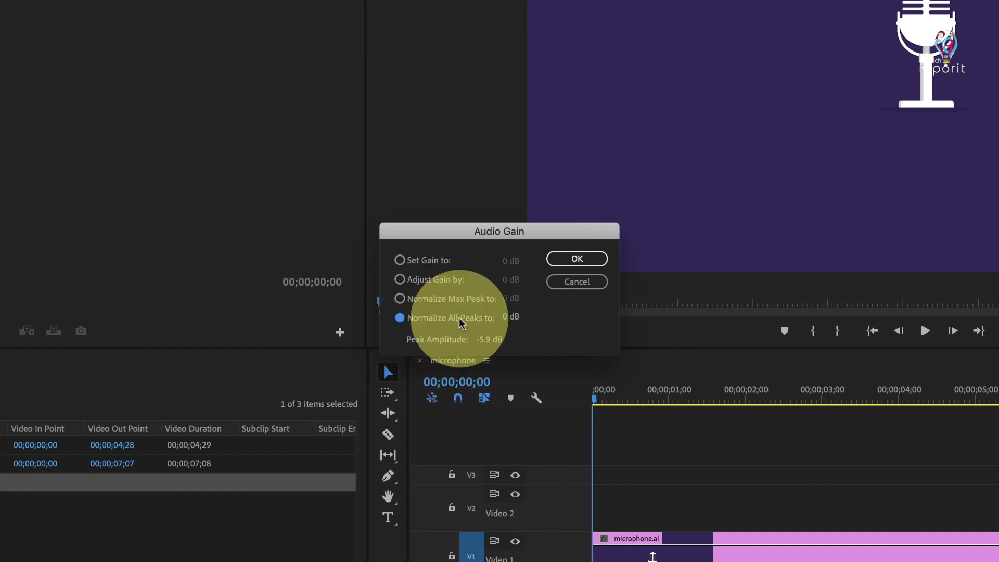
{"action": "key", "text": "Return"}
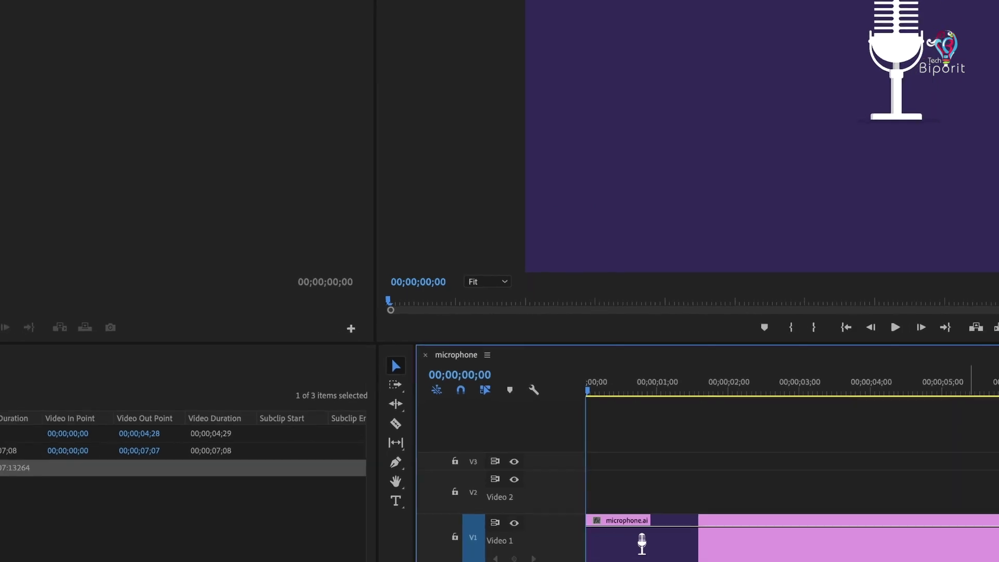
{"action": "left_click", "coordinate": [904, 488]}
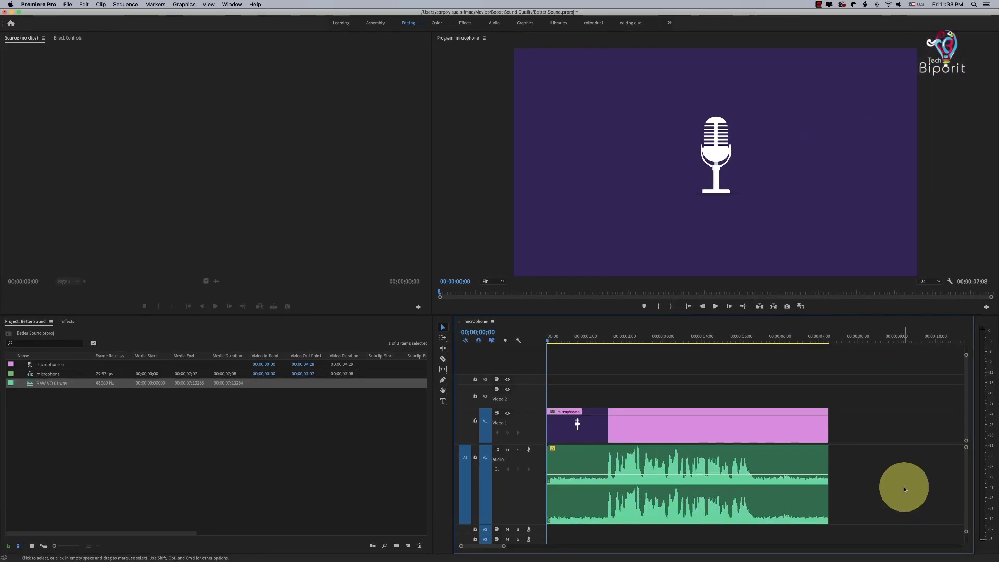
{"action": "key", "text": "space"}
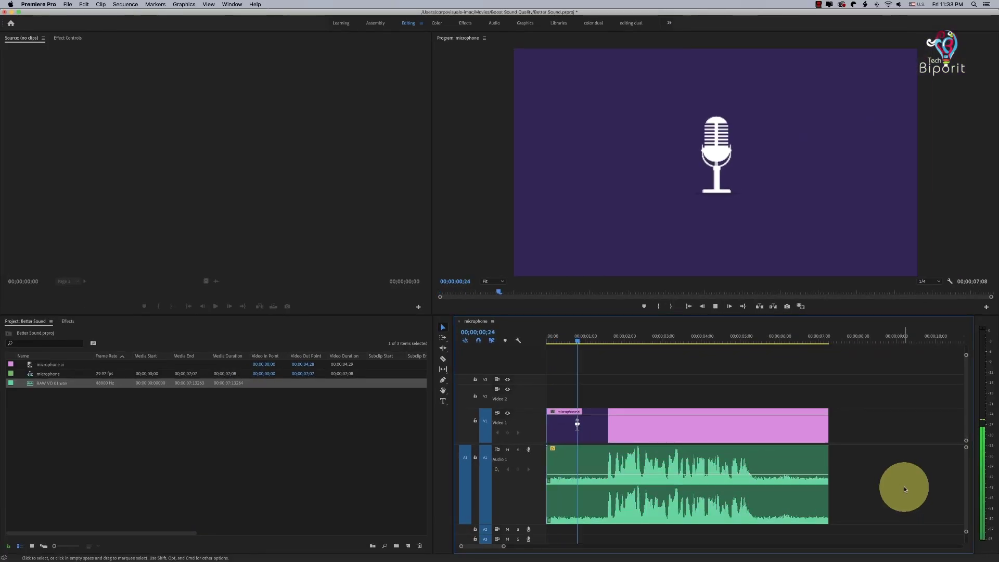
{"action": "key", "text": "space"}
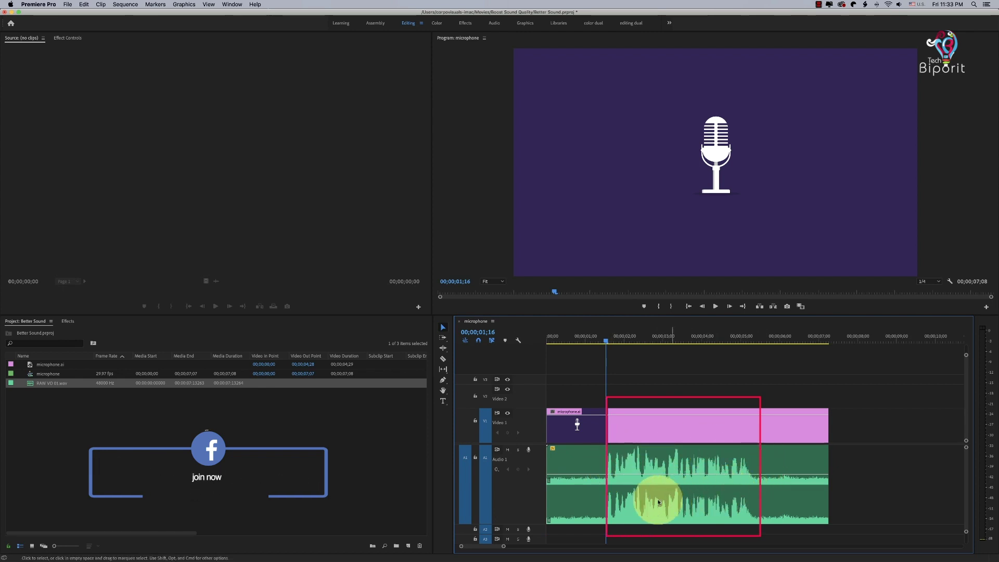
{"action": "key", "text": "space"}
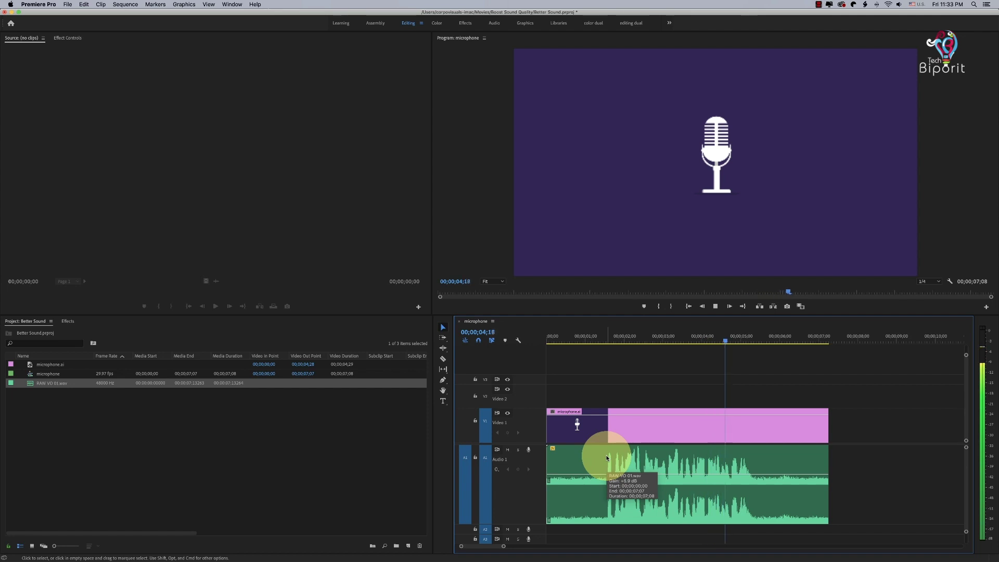
{"action": "left_click", "coordinate": [754, 482]}
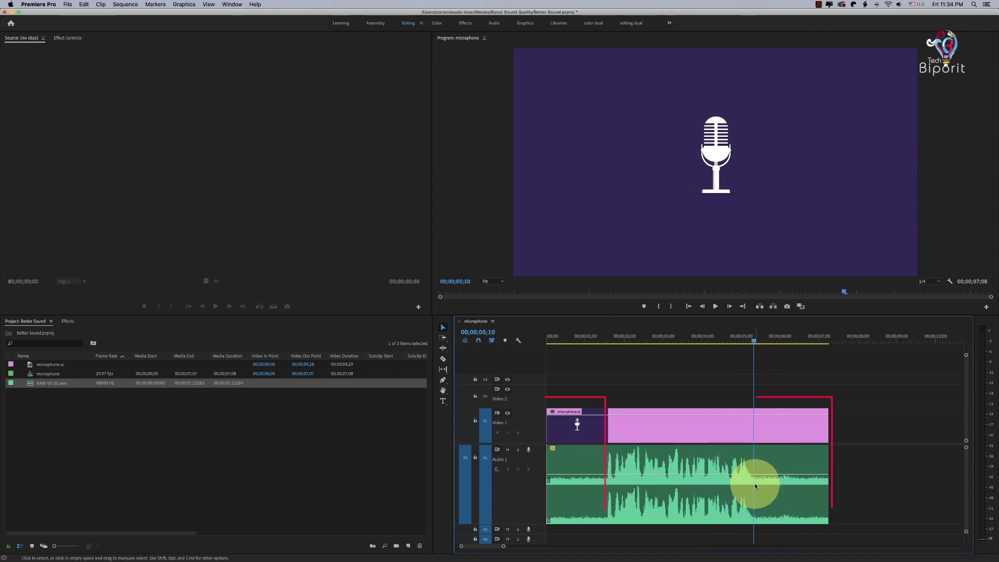
{"action": "key", "text": "space"}
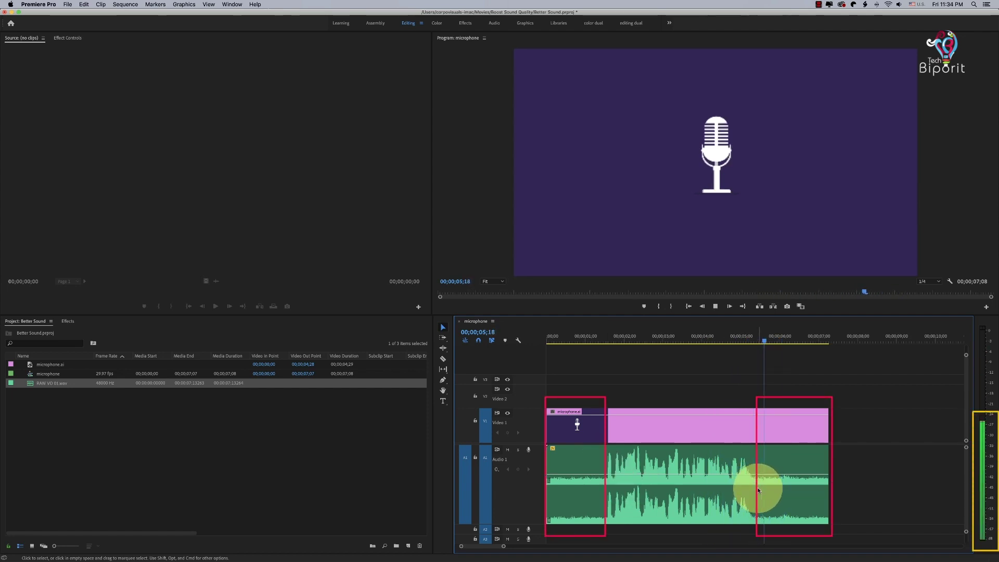
{"action": "key", "text": "space"}
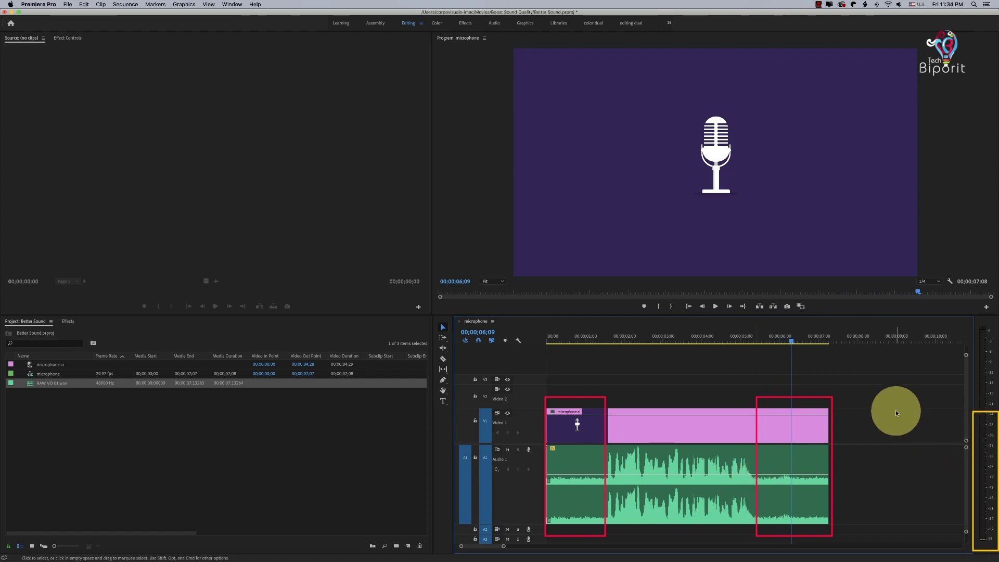
{"action": "left_click", "coordinate": [774, 344]}
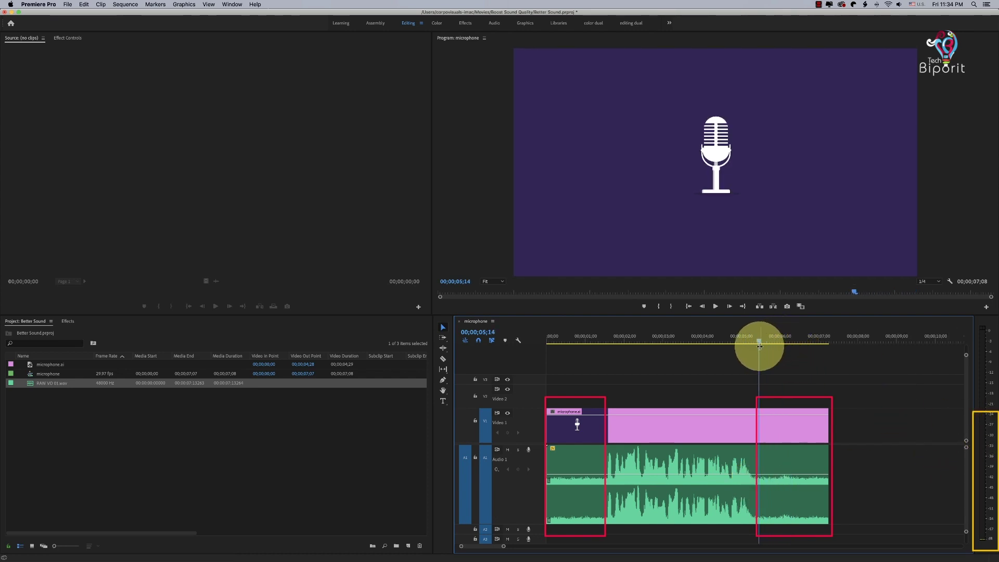
{"action": "left_click_drag", "start_coordinate": [760, 346], "coordinate": [768, 346]}
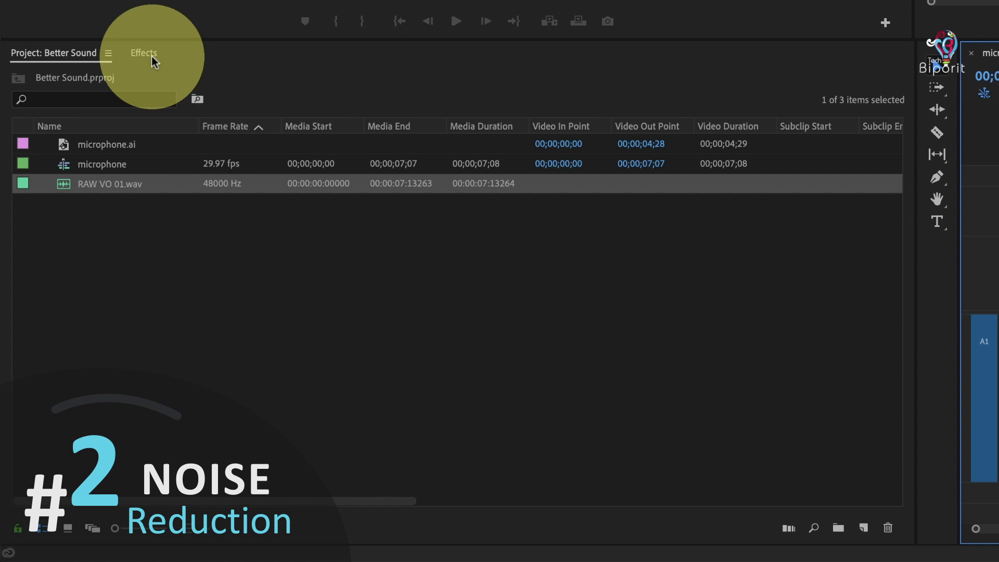
- Drag Adaptive Noise Reduction (Obsolete) from Audio Effects > Obsolete Audio Effects onto the voice-over clip
{"action": "left_click", "coordinate": [152, 56]}
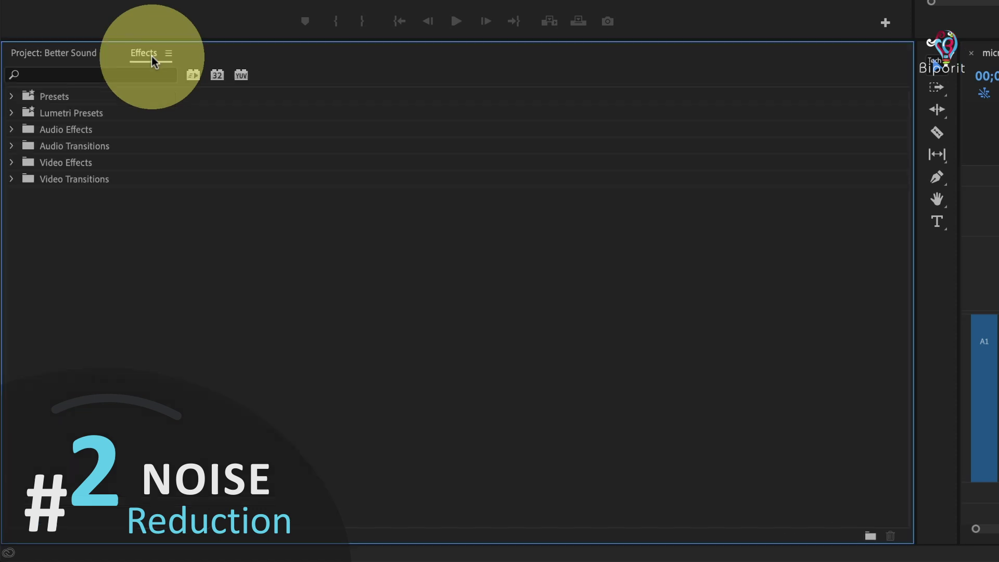
{"action": "left_click", "coordinate": [478, 5]}
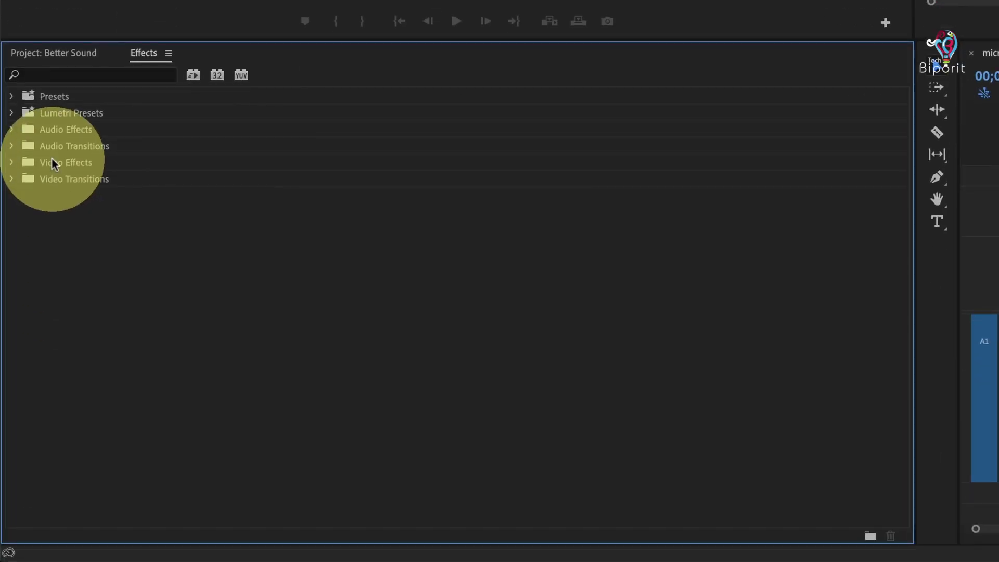
{"action": "left_click", "coordinate": [9, 130]}
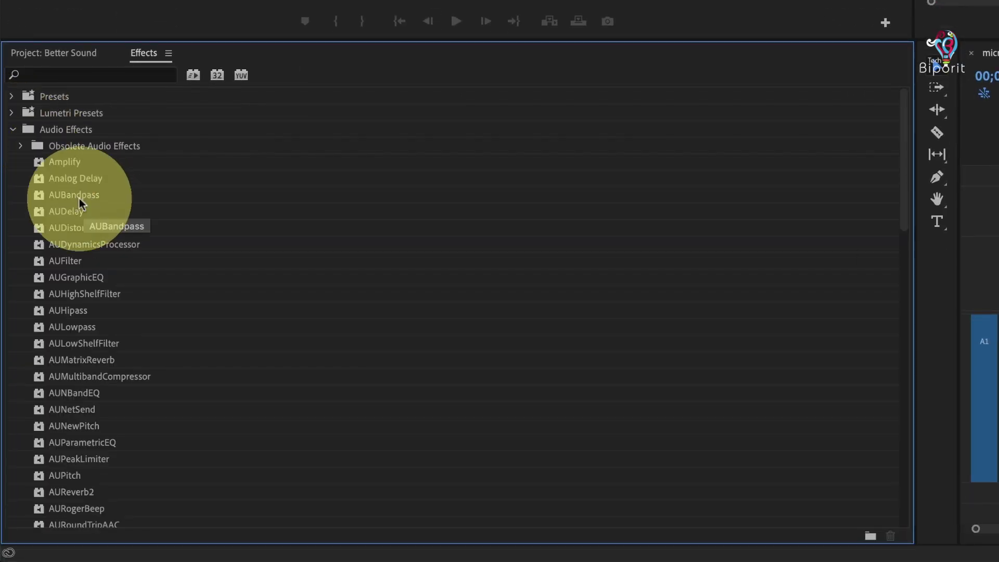
{"action": "left_click", "coordinate": [74, 148]}
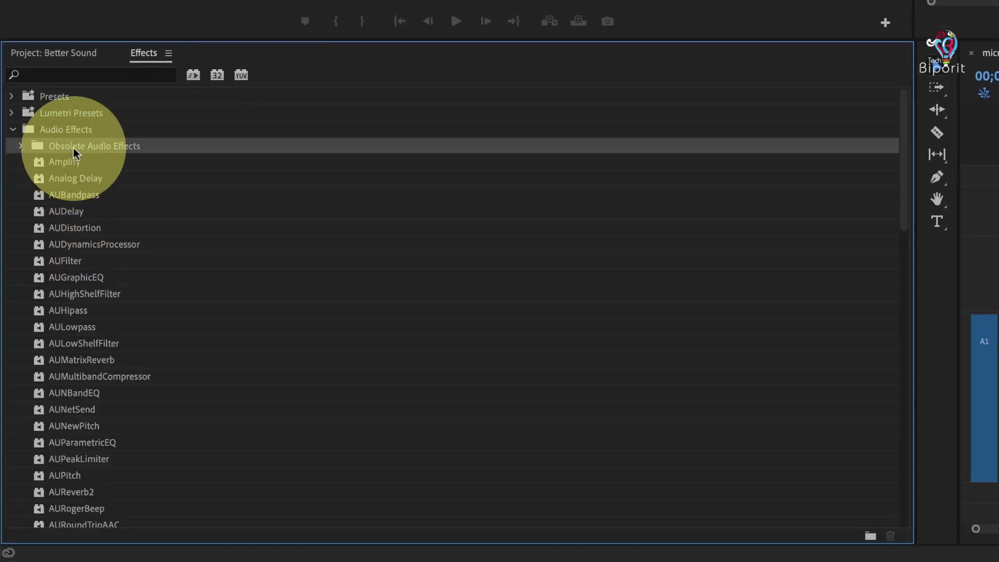
{"action": "left_click", "coordinate": [20, 146]}
{"action": "scroll", "coordinate": [8, 215], "scroll_direction": "down", "scroll_amount": 1}
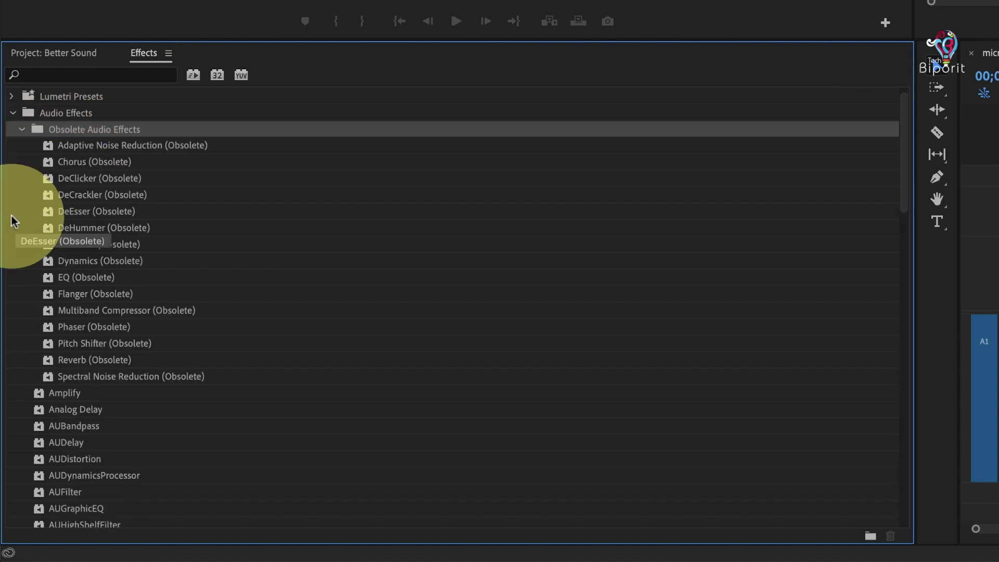
{"action": "left_click", "coordinate": [76, 145]}
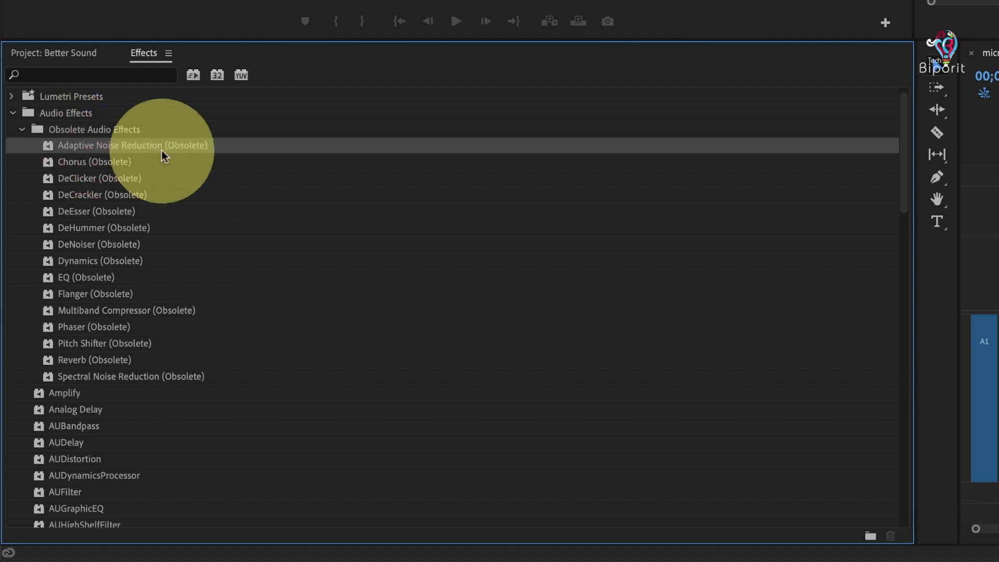
{"action": "left_click_drag", "start_coordinate": [162, 150], "coordinate": [582, 456]}
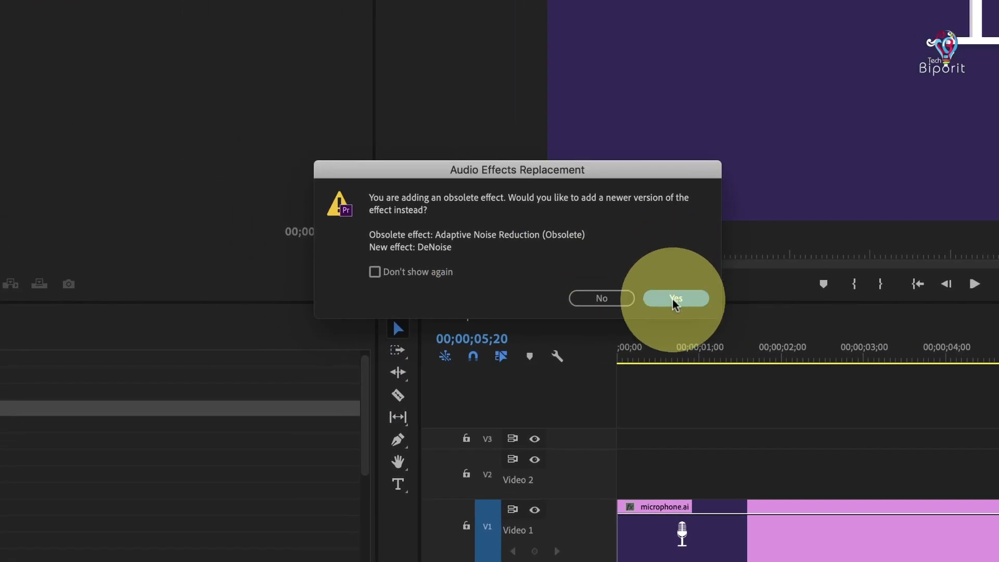
- Accept DeNoise as the replacement and open its Custom Setup editor from Effect Controls
{"action": "left_click", "coordinate": [675, 301]}
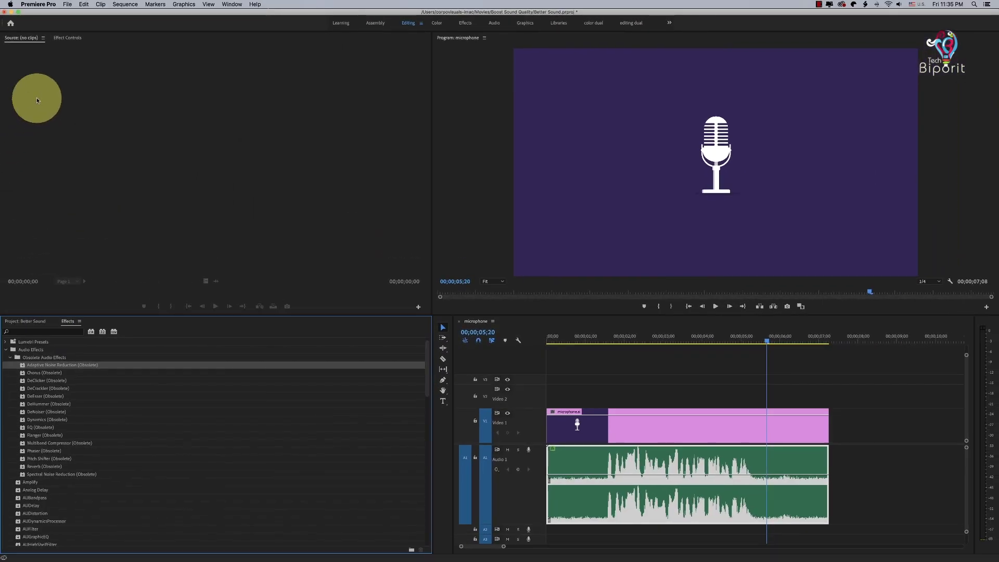
{"action": "left_click", "coordinate": [68, 38]}
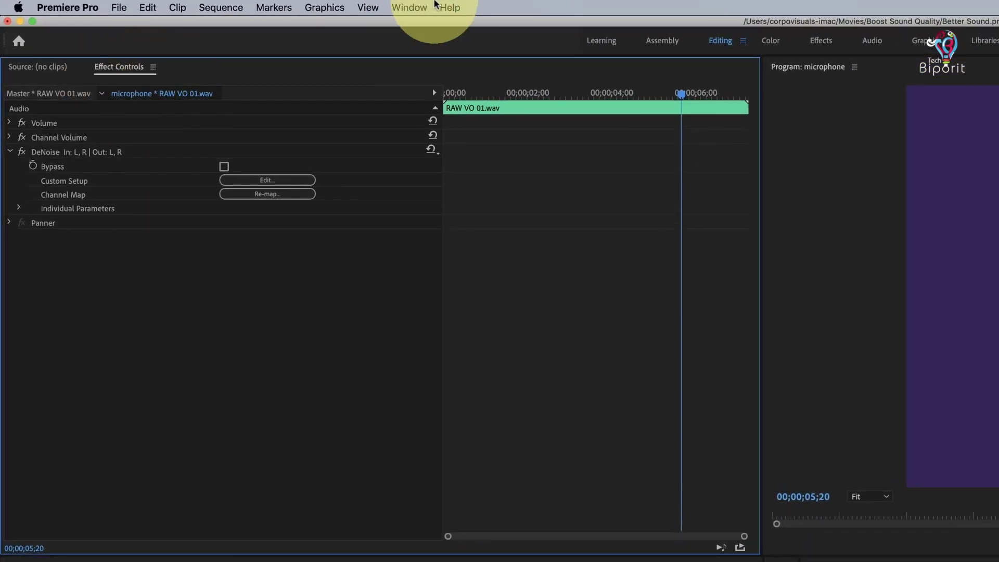
{"action": "left_click", "coordinate": [414, 7]}
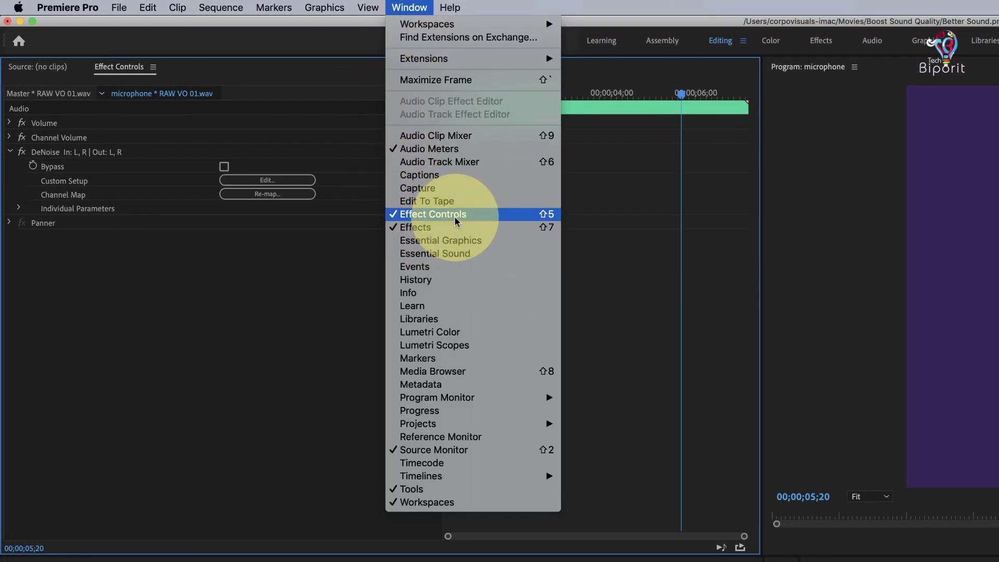
{"action": "left_click", "coordinate": [49, 154]}
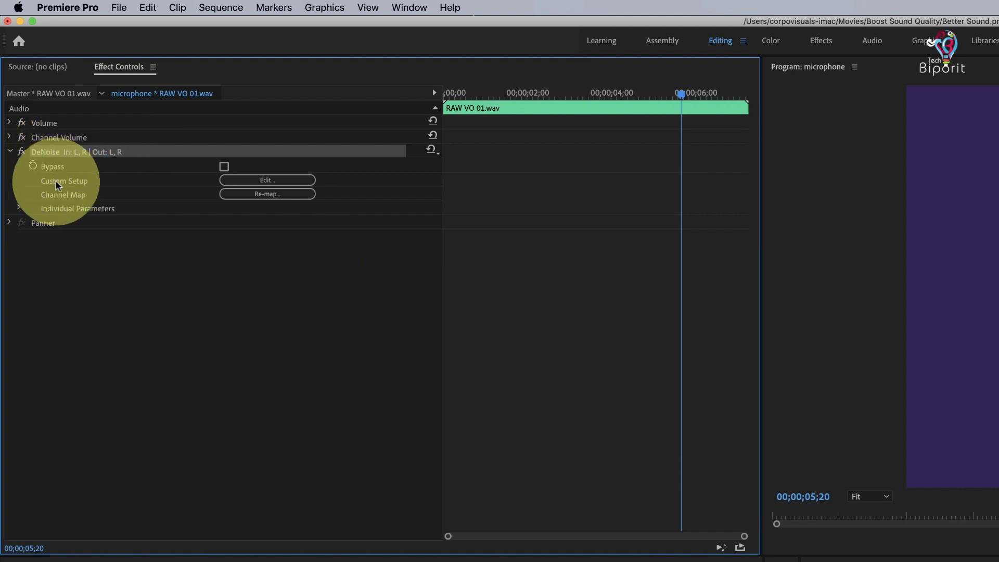
{"action": "left_click", "coordinate": [80, 181]}
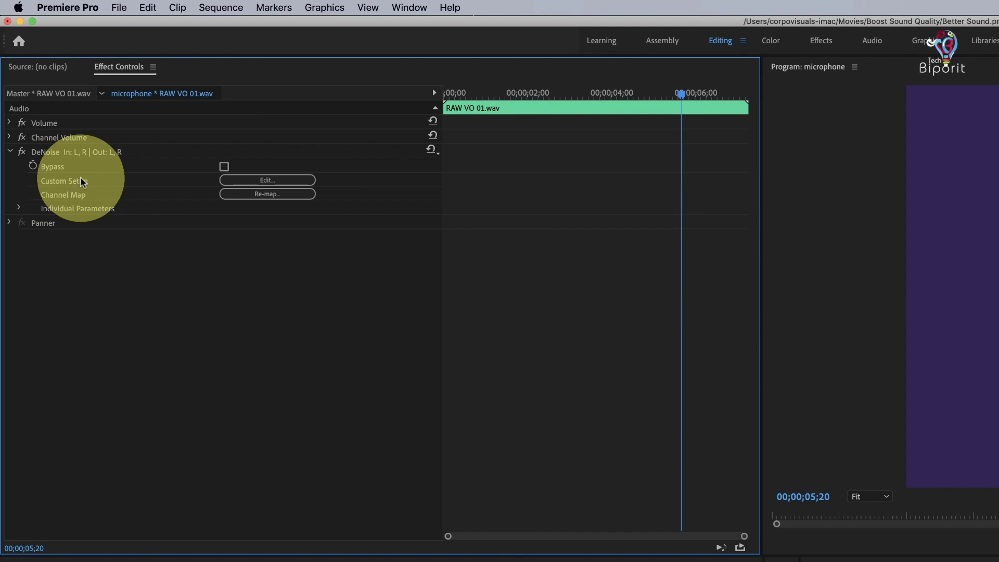
{"action": "left_click", "coordinate": [242, 180]}
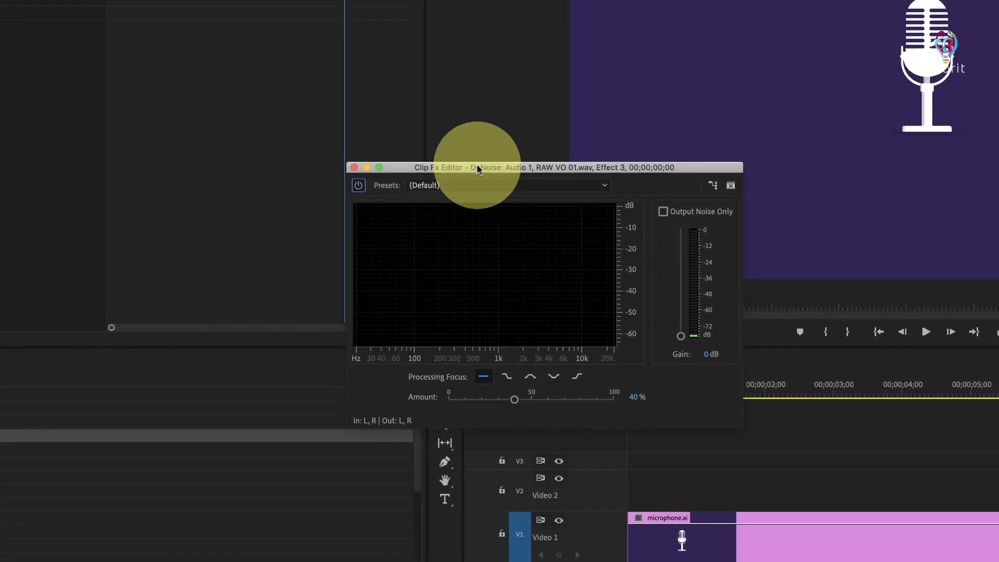
- Move the DeNoise editor aside and apply the Heavy Noise Reduction preset, bringing Amount to 80%
{"action": "left_click_drag", "start_coordinate": [476, 164], "coordinate": [282, 50]}
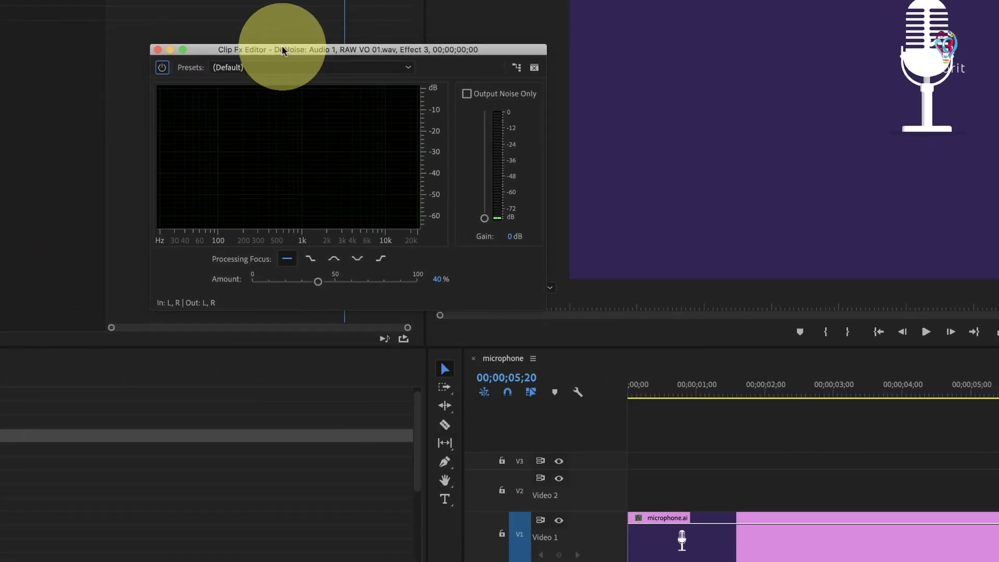
{"action": "left_click", "coordinate": [246, 68]}
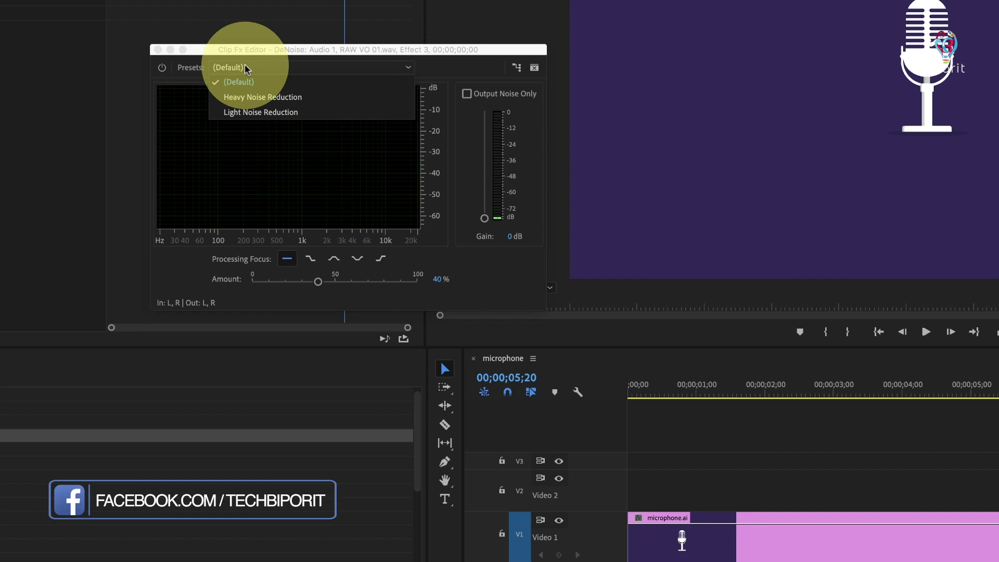
{"action": "left_click", "coordinate": [277, 101]}
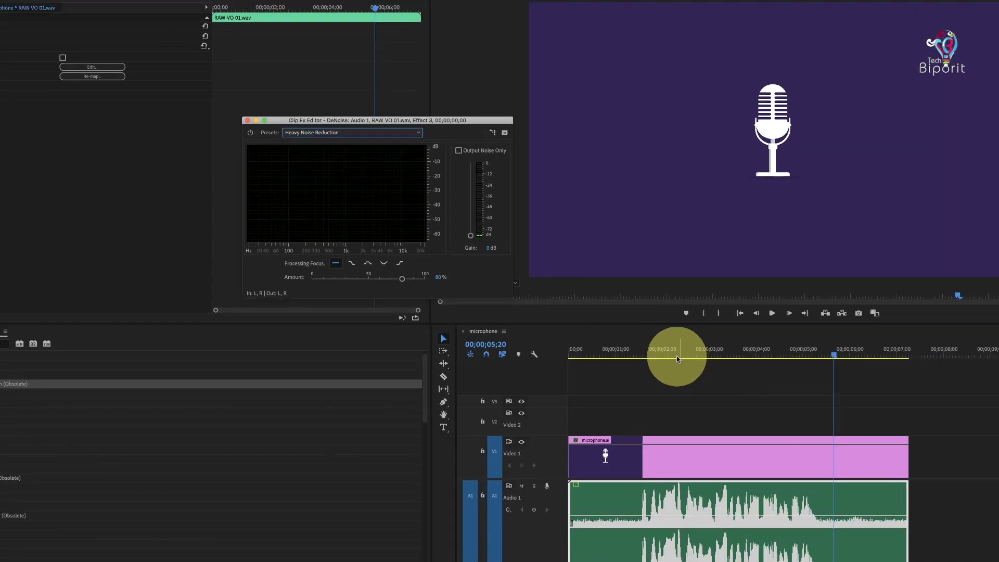
- Play the denoised voice-over from the start to listen to the noise reduction
{"action": "left_click", "coordinate": [549, 341]}
{"action": "key", "text": "space"}
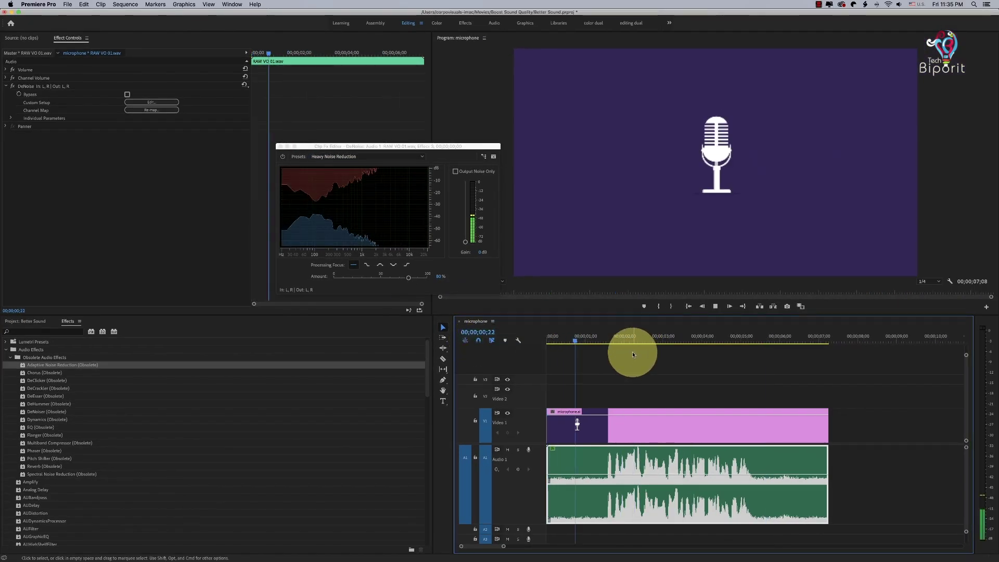
{"action": "key", "text": "space"}
{"action": "key", "text": "Home"}
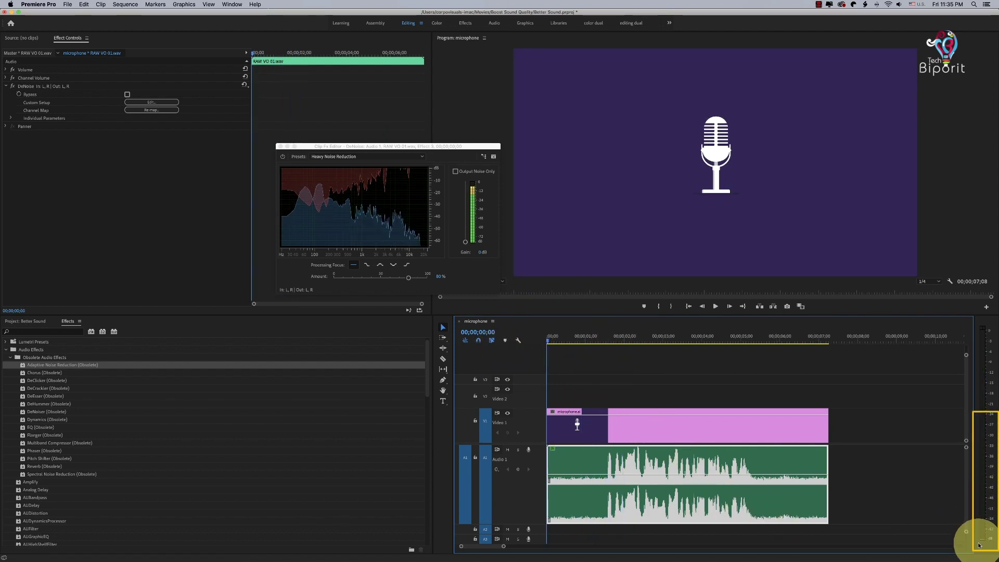
{"action": "key", "text": "space"}
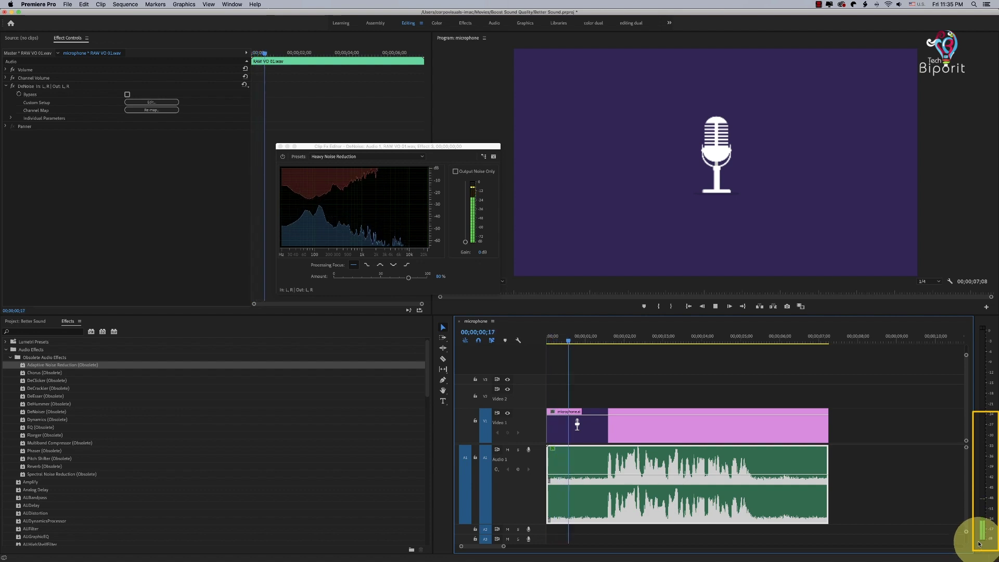
{"action": "key", "text": "space"}
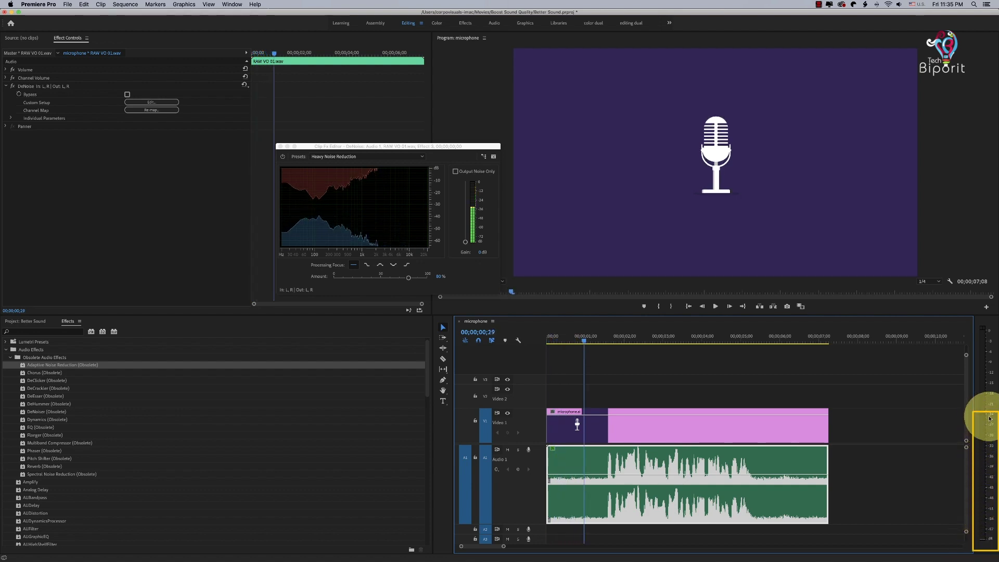
- Bypass DeNoise and play the voice-over from the beginning to hear the raw audio
{"action": "left_click", "coordinate": [293, 270]}
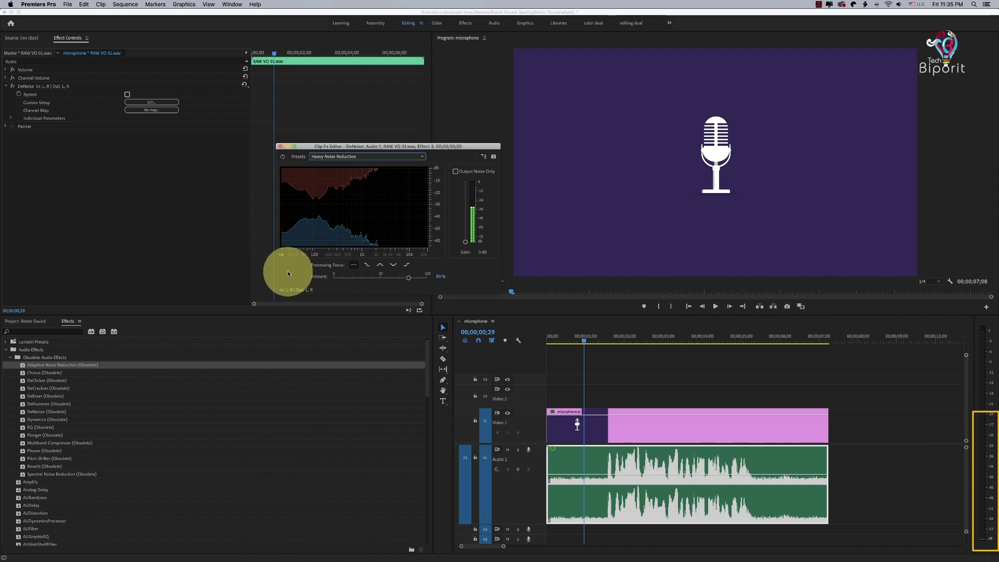
{"action": "left_click", "coordinate": [284, 157]}
{"action": "left_click", "coordinate": [282, 157]}
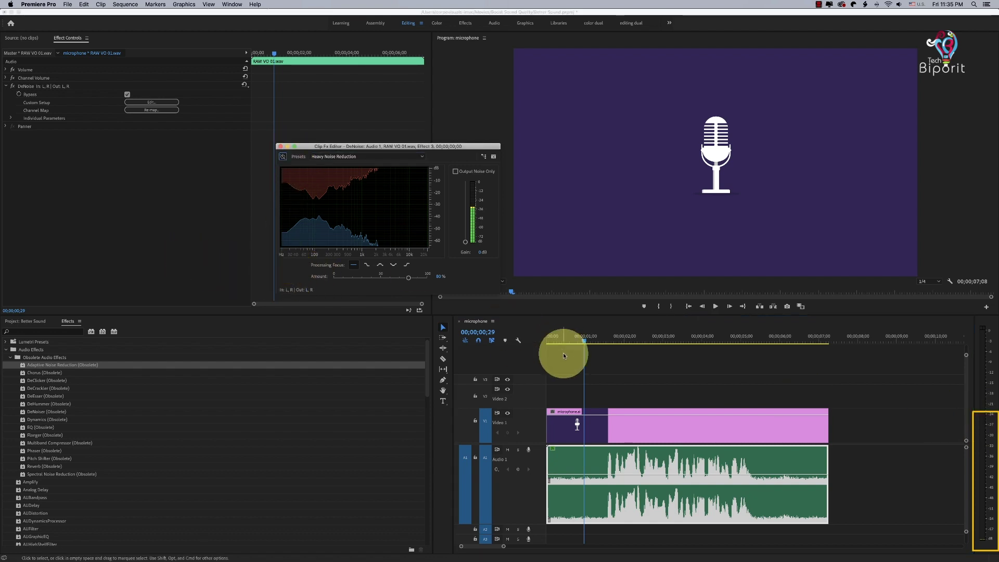
{"action": "left_click_drag", "start_coordinate": [576, 336], "coordinate": [464, 348]}
{"action": "key", "text": "space"}
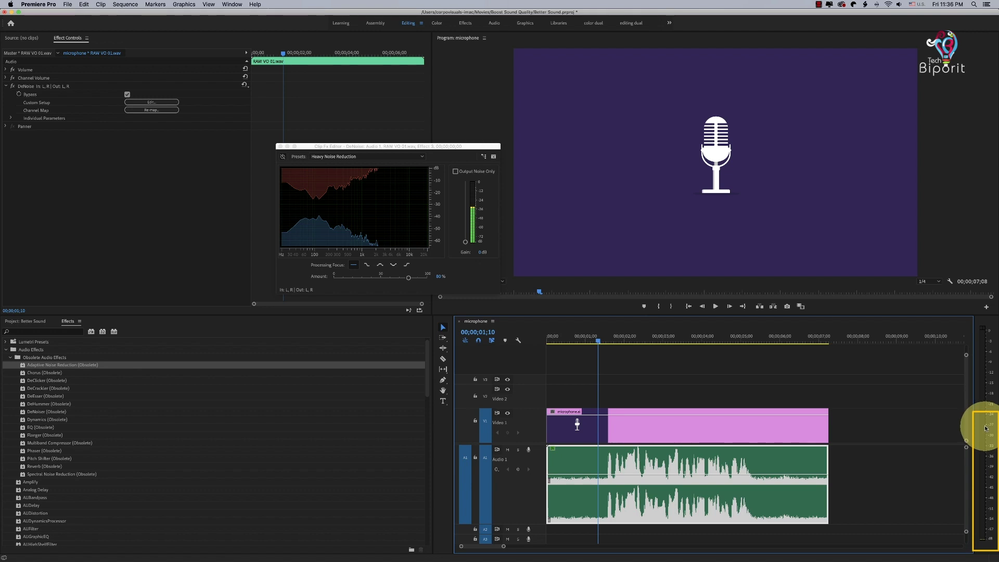
- Re-enable DeNoise, replay the voice-over with it active, then close the DeNoise editor
{"action": "left_click", "coordinate": [307, 149]}
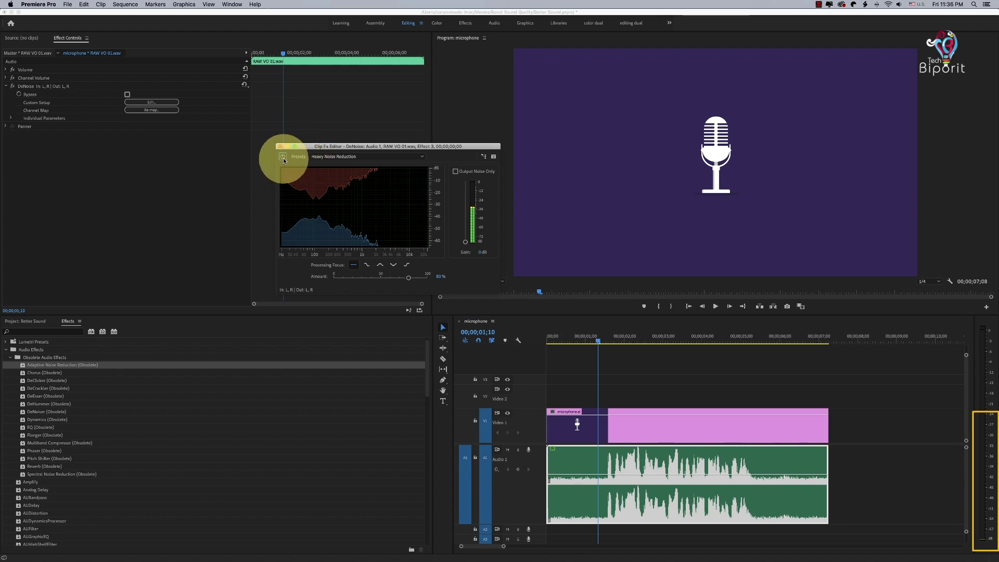
{"action": "left_click", "coordinate": [509, 349]}
{"action": "key", "text": "Home"}
{"action": "key", "text": "space"}
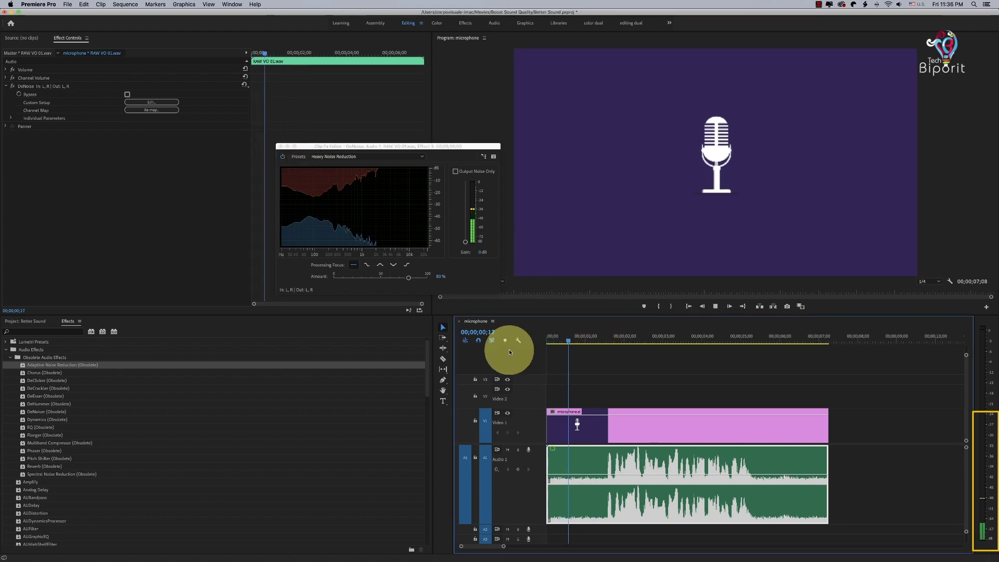
{"action": "left_click", "coordinate": [984, 531]}
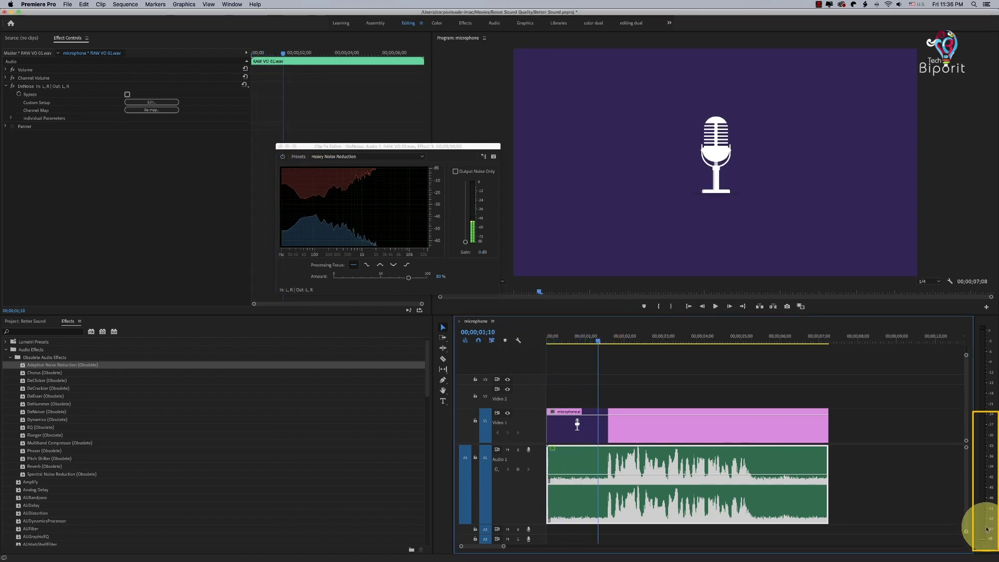
{"action": "left_click", "coordinate": [509, 344]}
{"action": "key", "text": "Home"}
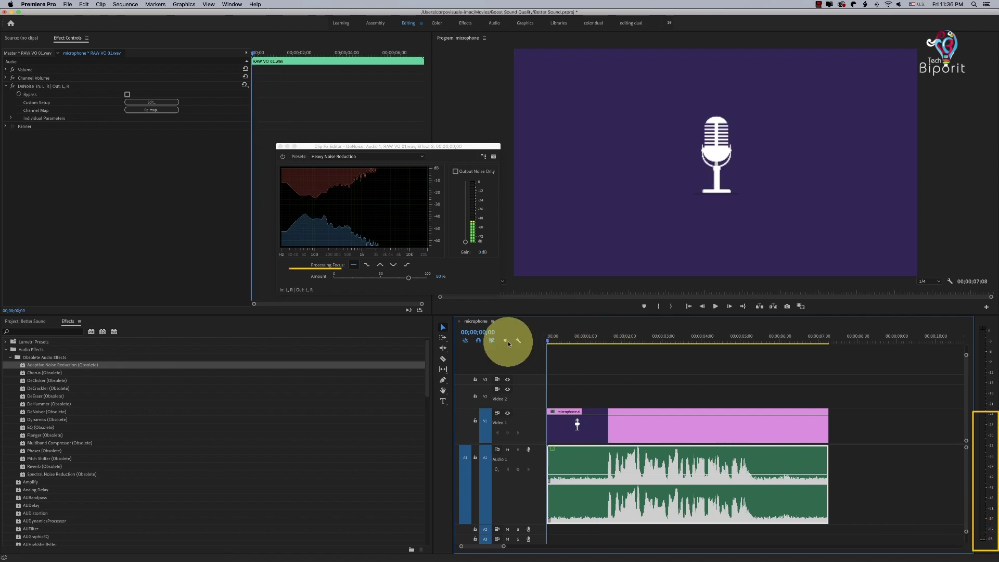
{"action": "key", "text": "space"}
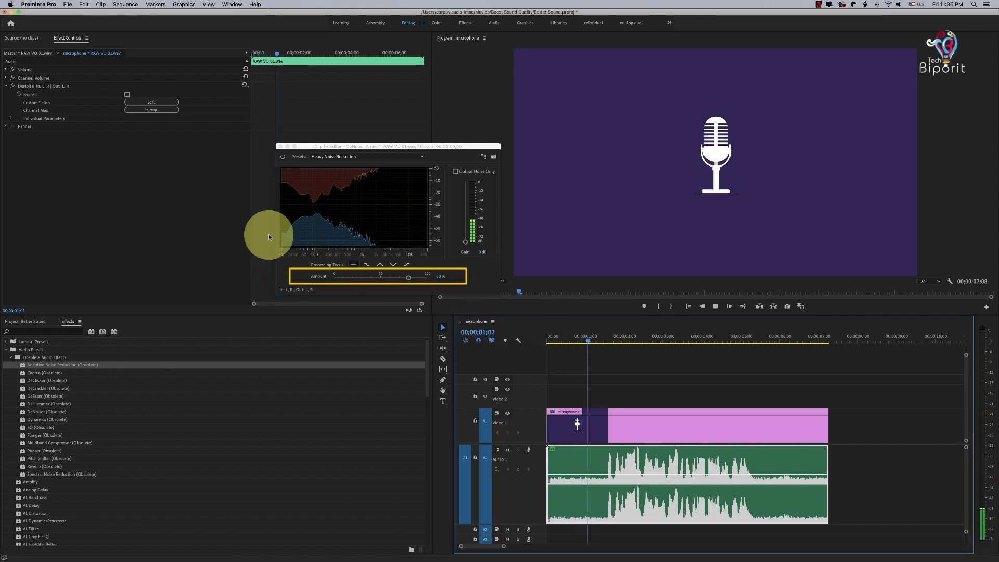
{"action": "left_click", "coordinate": [585, 339]}
{"action": "left_click", "coordinate": [301, 272]}
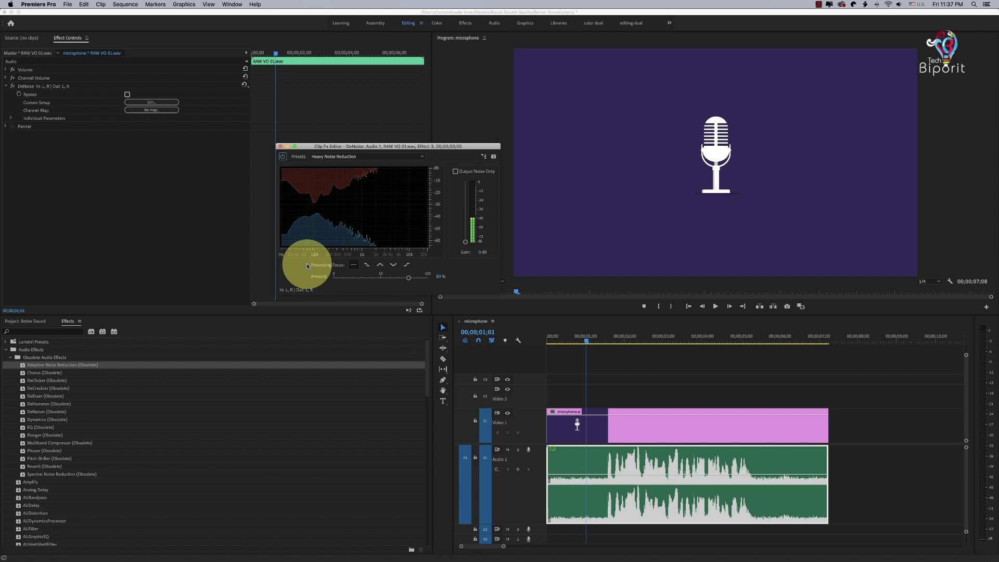
{"action": "left_click", "coordinate": [553, 379]}
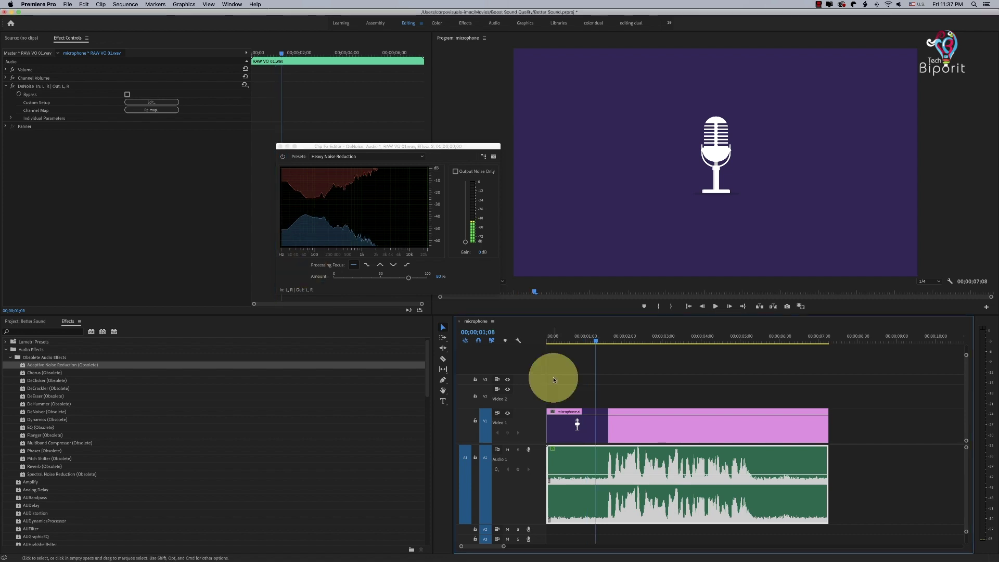
{"action": "left_click", "coordinate": [281, 148]}
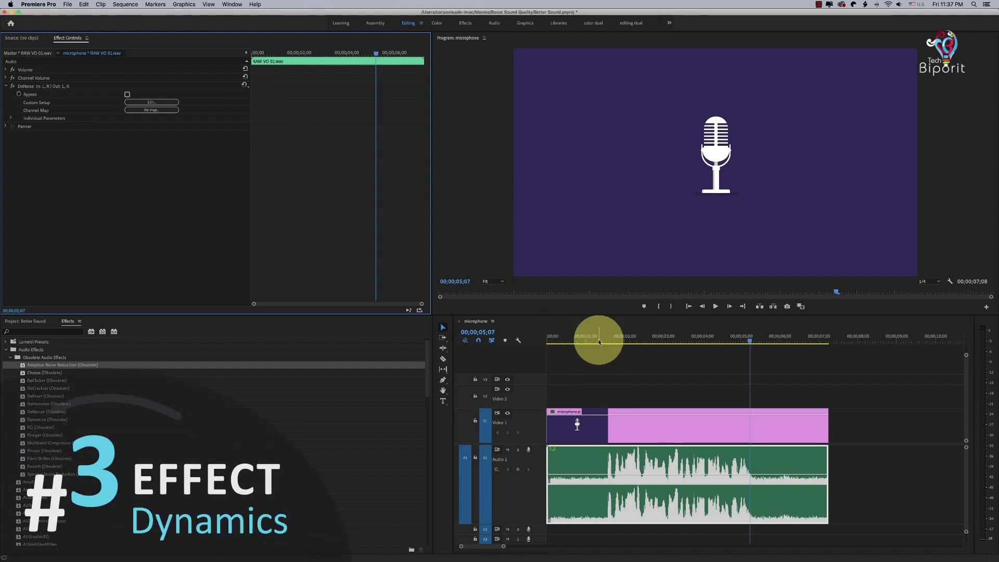
- Add Dynamics below DeNoise on the voice-over and open its Clip Fx Editor presets
{"action": "left_click", "coordinate": [52, 421]}
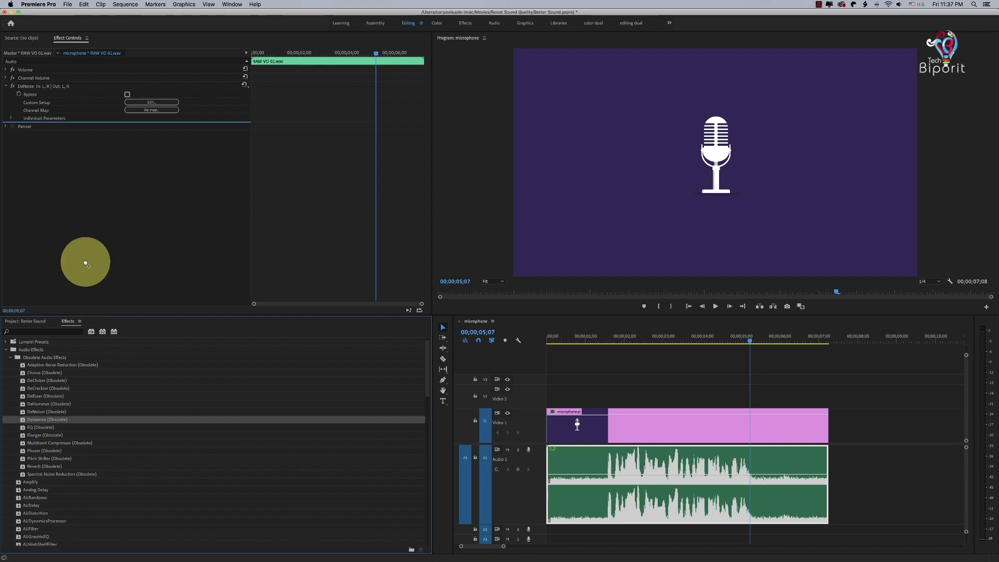
{"action": "left_click_drag", "start_coordinate": [56, 423], "coordinate": [29, 121]}
{"action": "left_click", "coordinate": [34, 128]}
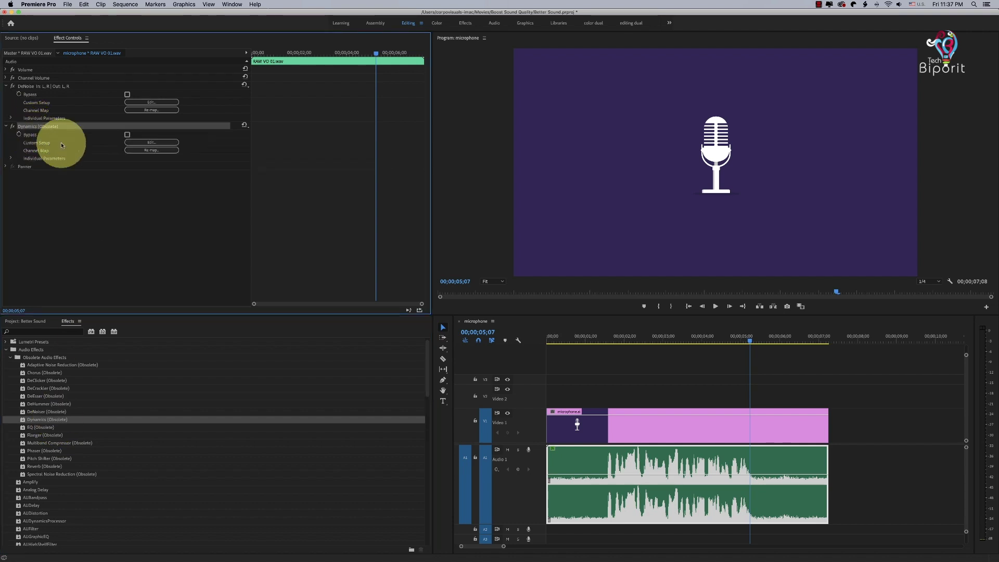
{"action": "left_click", "coordinate": [151, 142]}
{"action": "left_click", "coordinate": [466, 216]}
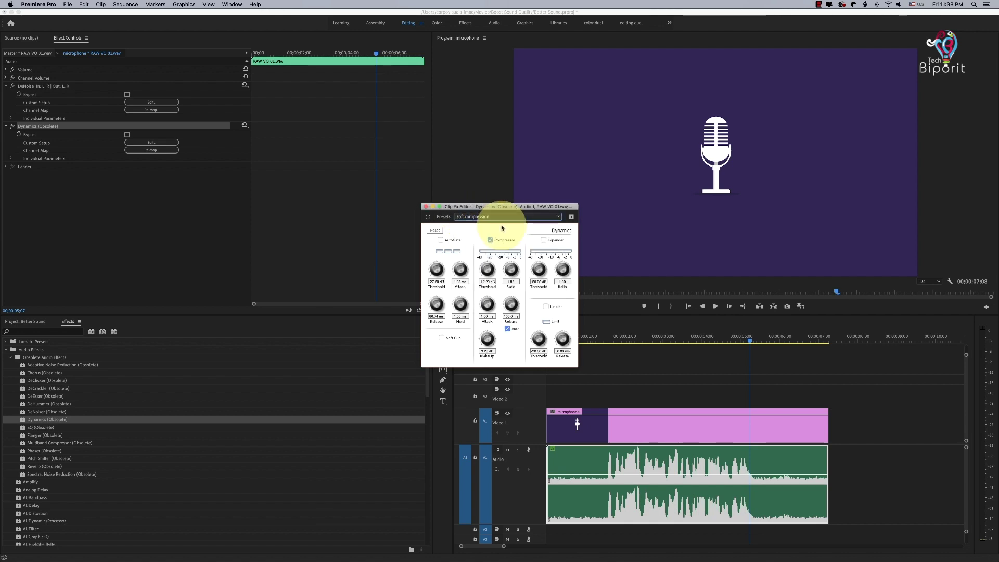
- Preview with Dynamics, try a -9.86 dB compressor threshold, then settle on the soft compression preset
{"action": "left_click", "coordinate": [599, 342]}
{"action": "key", "text": "space"}
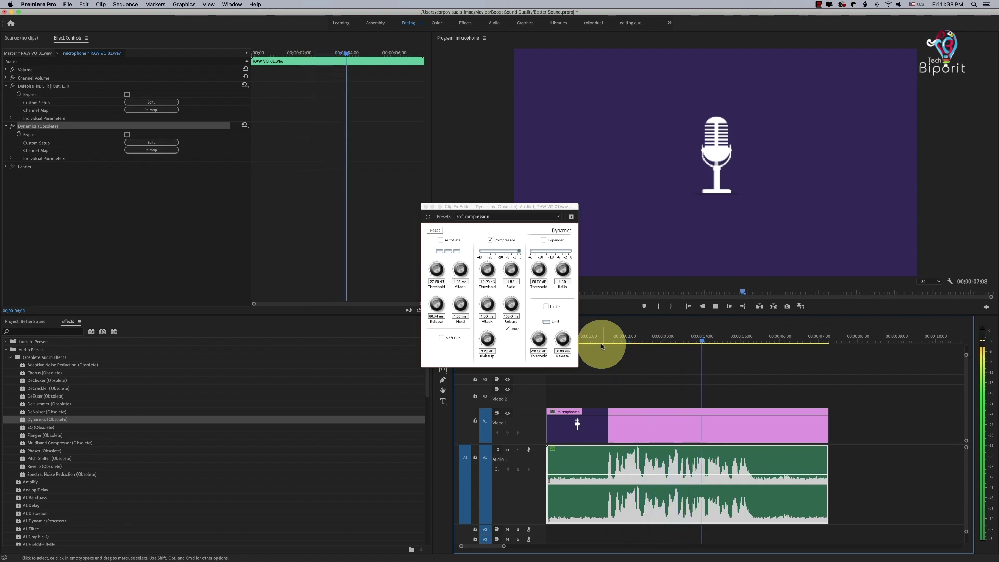
{"action": "key", "text": "space"}
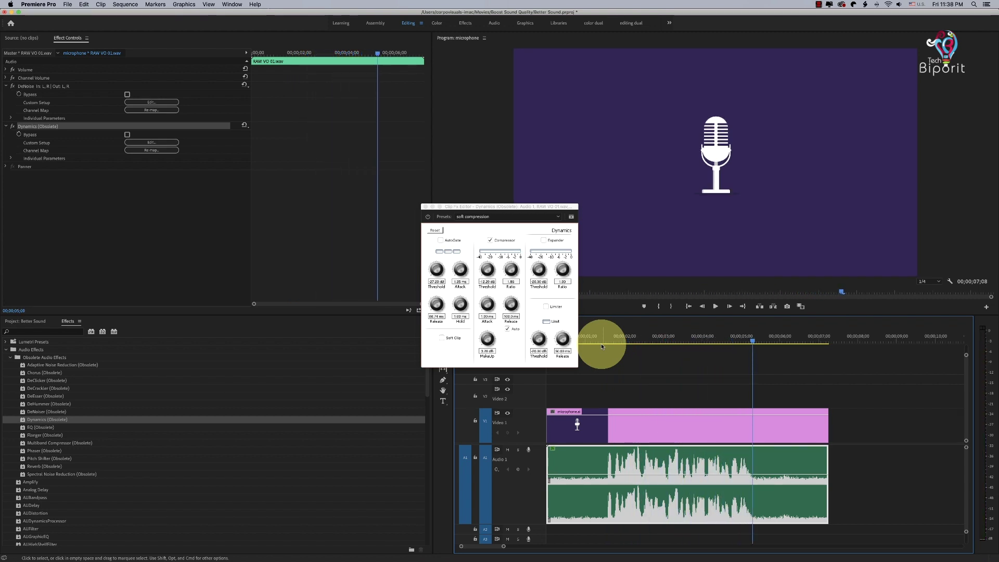
{"action": "left_click", "coordinate": [601, 344]}
{"action": "left_click", "coordinate": [488, 268]}
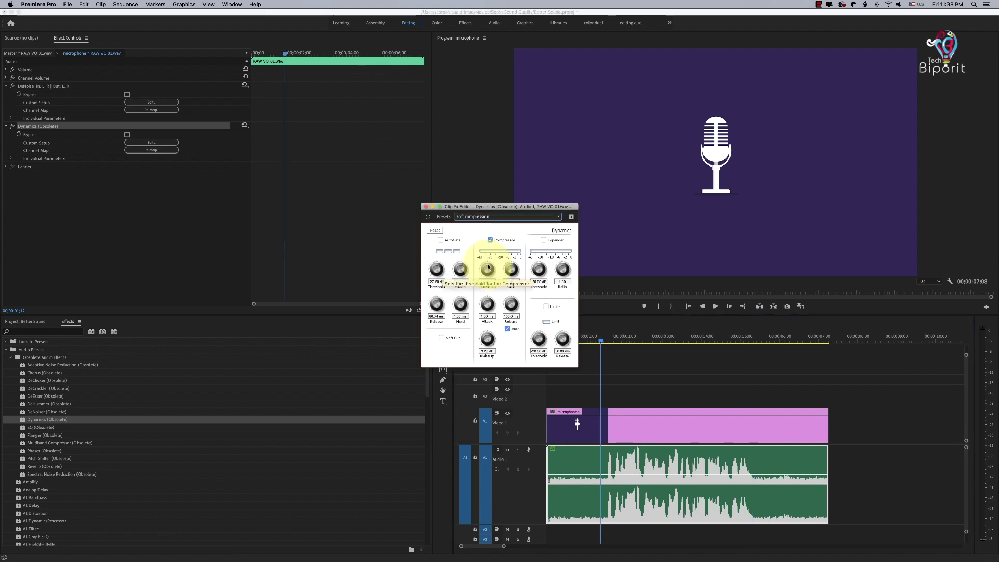
{"action": "left_click_drag", "start_coordinate": [489, 269], "coordinate": [529, 273]}
{"action": "key", "text": "space"}
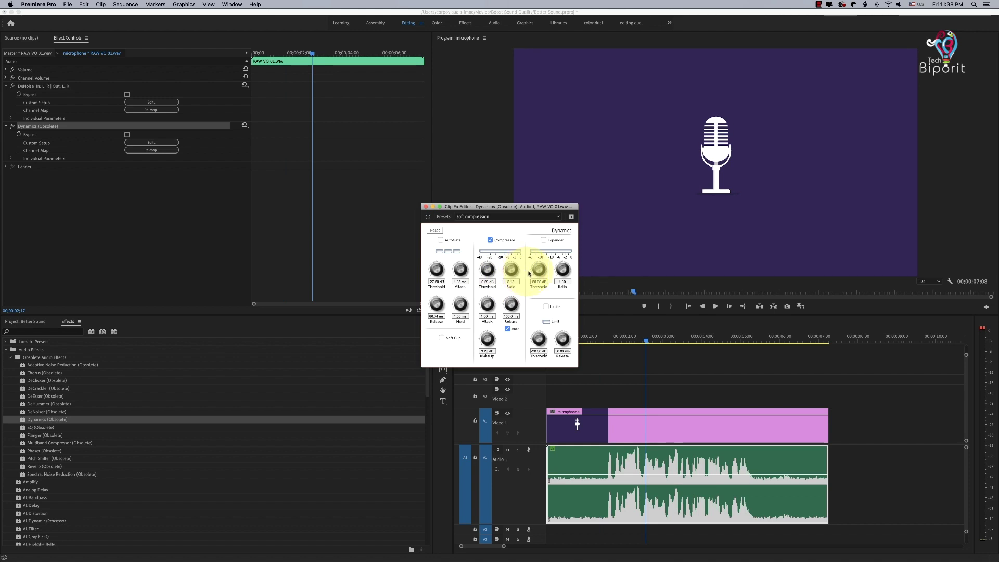
{"action": "left_click", "coordinate": [471, 216]}
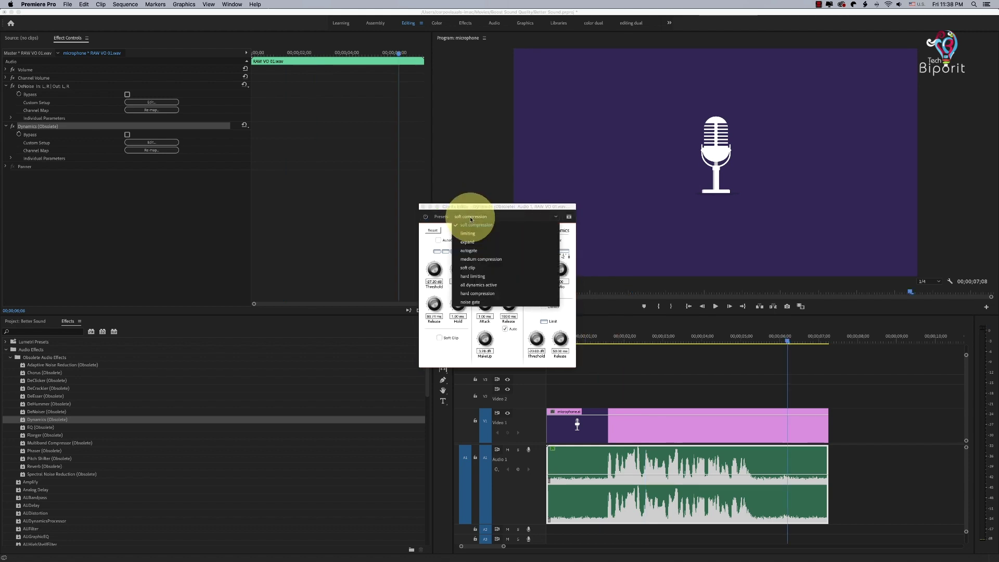
{"action": "left_click", "coordinate": [471, 225]}
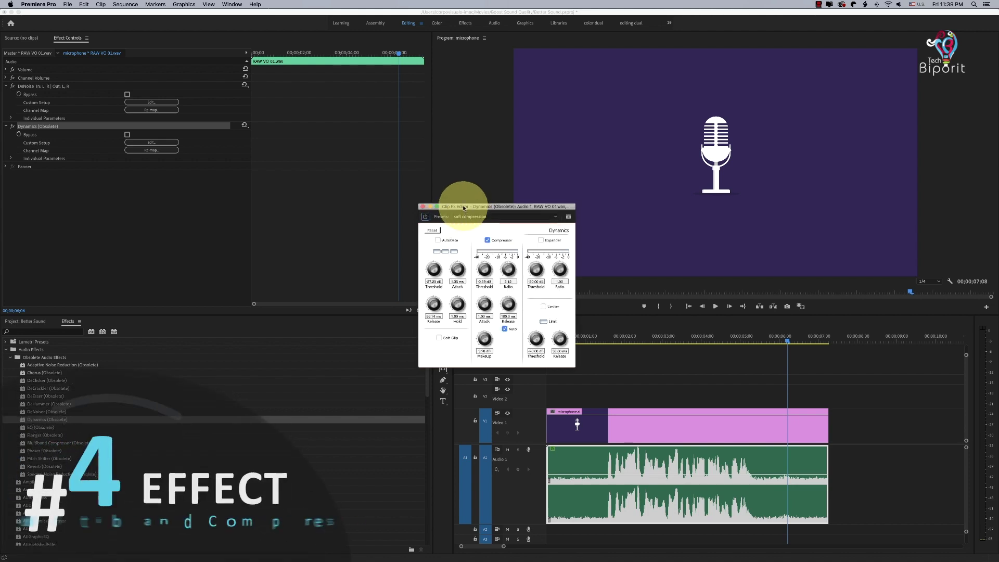
- Add the newer Multiband Compressor to the Audio 1 clip and choose its Broadcast preset
{"action": "left_click", "coordinate": [422, 207]}
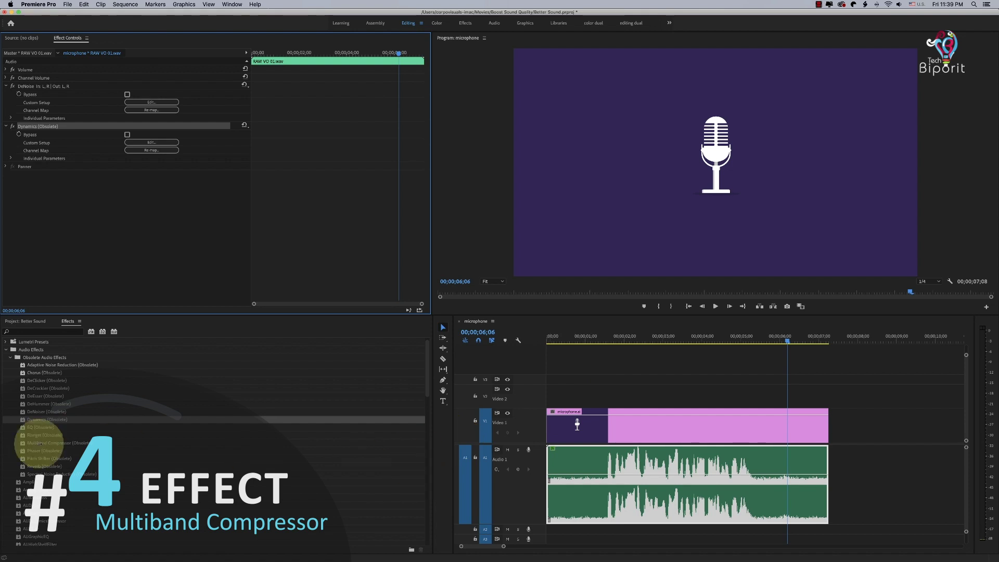
{"action": "left_click", "coordinate": [51, 444]}
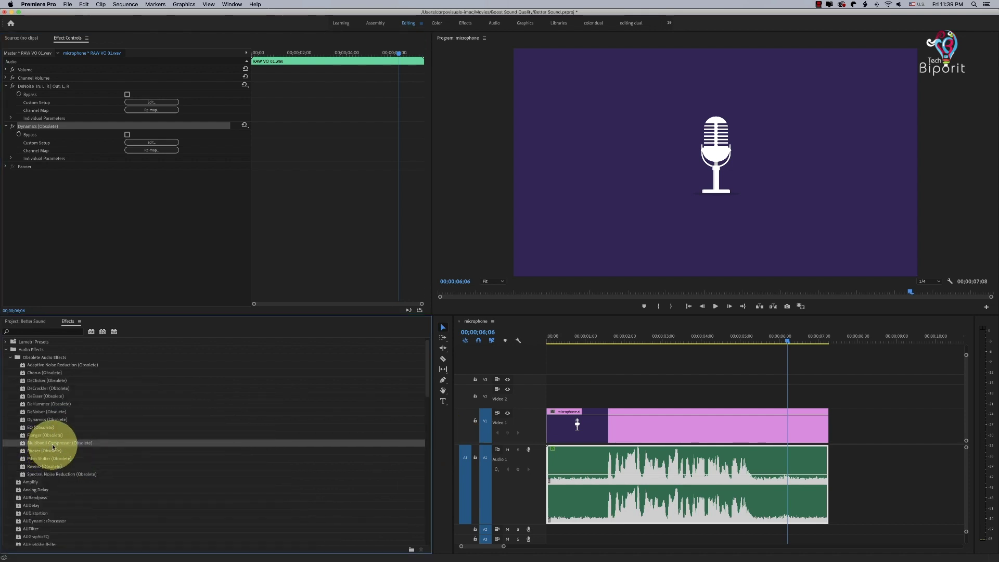
{"action": "left_click_drag", "start_coordinate": [54, 446], "coordinate": [591, 482]}
{"action": "left_click", "coordinate": [573, 314]}
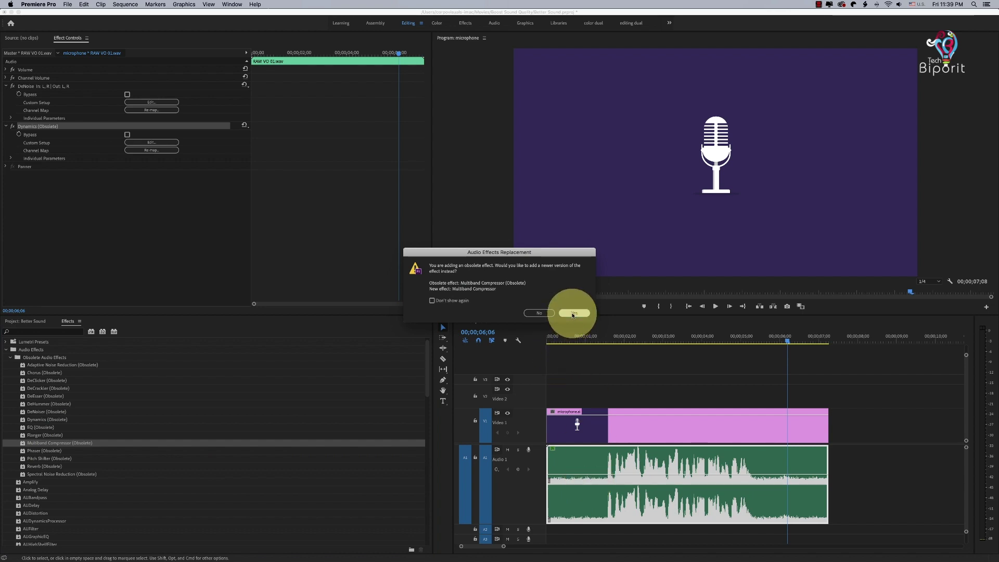
{"action": "left_click", "coordinate": [154, 184]}
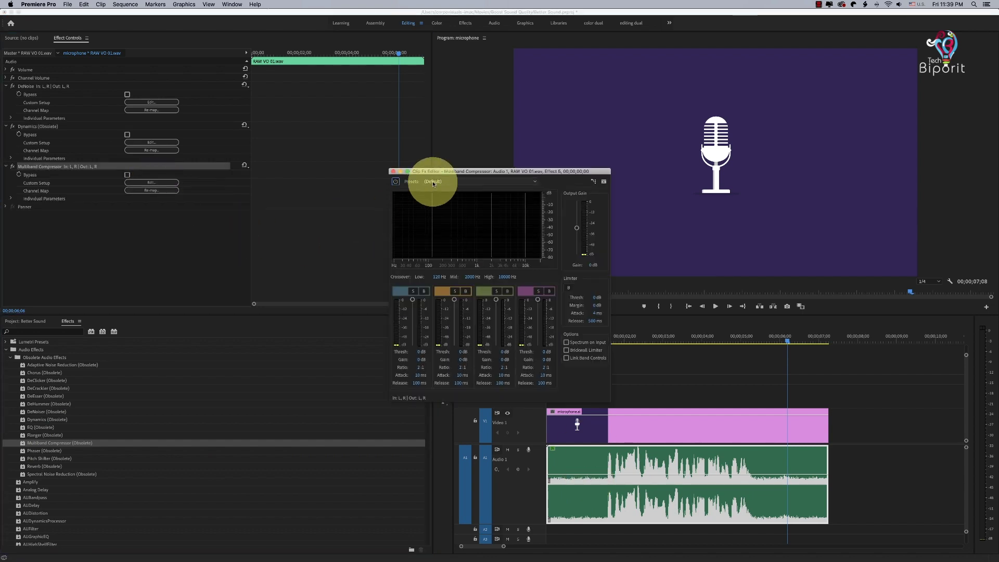
{"action": "left_click", "coordinate": [433, 182]}
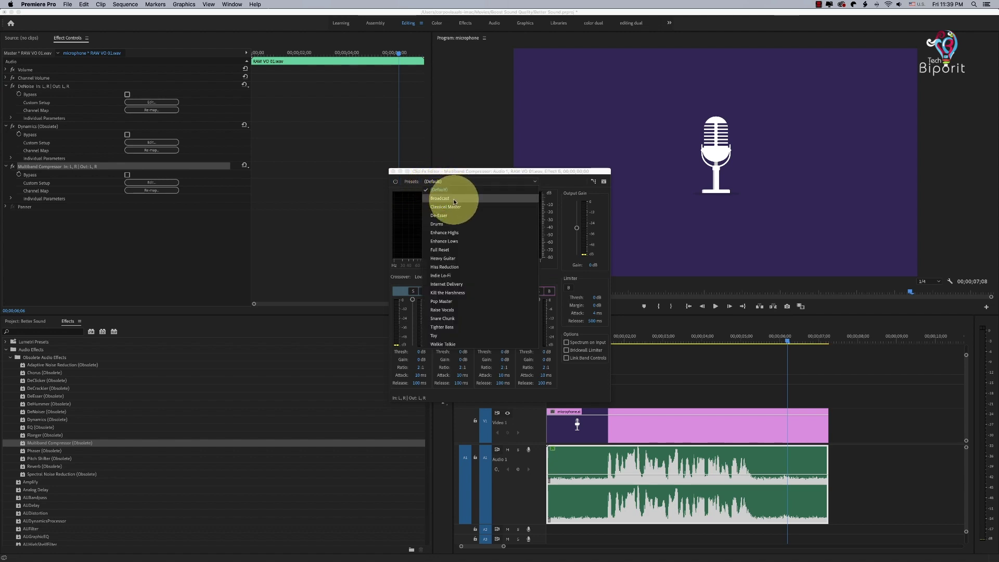
{"action": "left_click", "coordinate": [454, 200]}
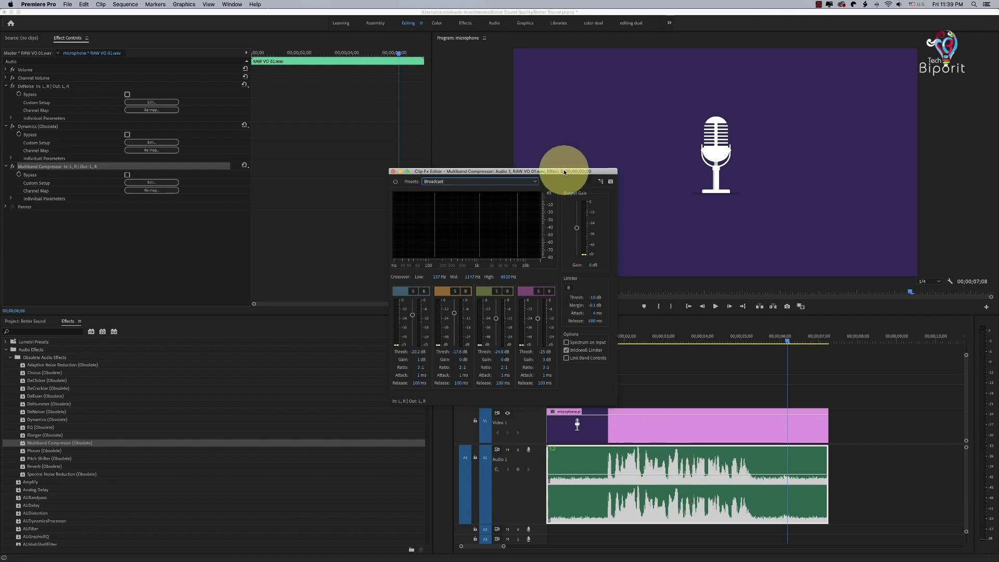
{"action": "left_click_drag", "start_coordinate": [564, 172], "coordinate": [505, 156]}
- Preview the Broadcast compression, then lower the Mid crossover from 1147 Hz to 781.2 Hz
{"action": "left_click", "coordinate": [591, 336]}
{"action": "key", "text": "space"}
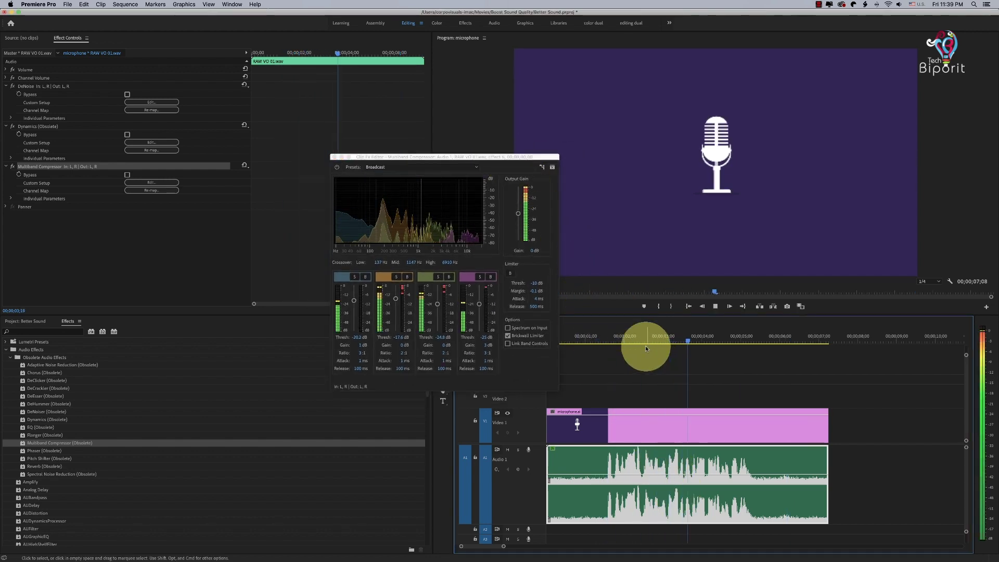
{"action": "key", "text": "space"}
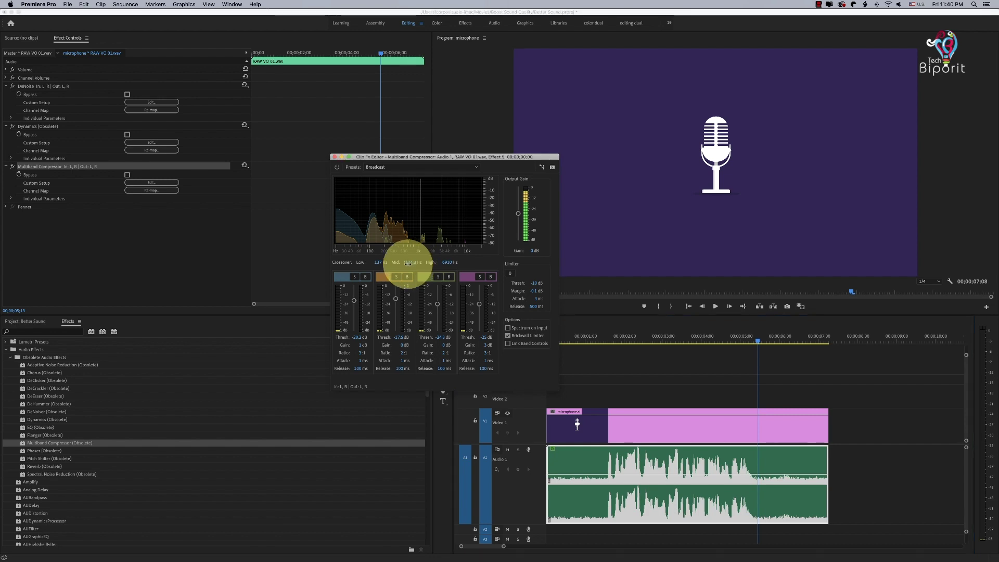
{"action": "left_click_drag", "start_coordinate": [413, 266], "coordinate": [368, 263]}
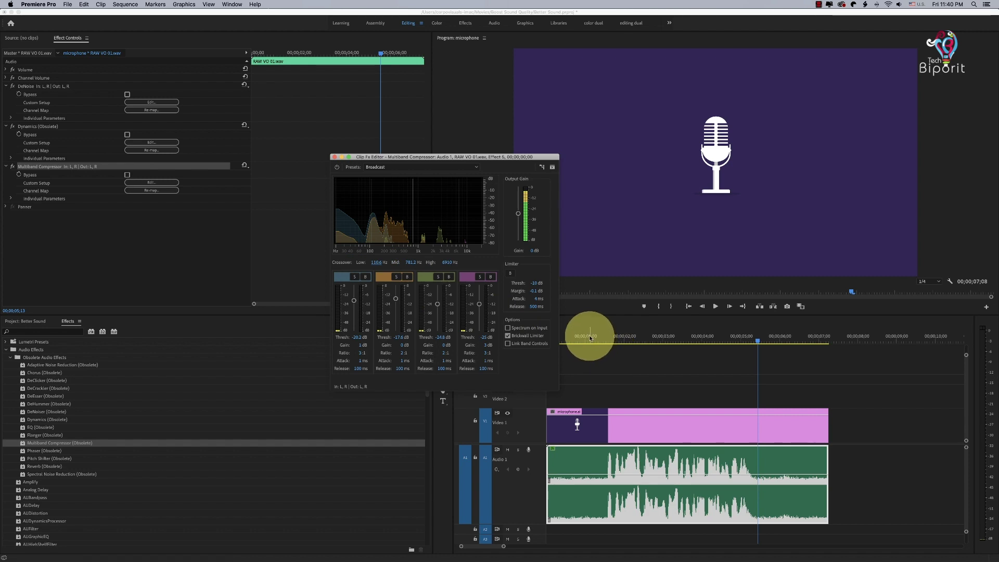
{"action": "left_click", "coordinate": [603, 345]}
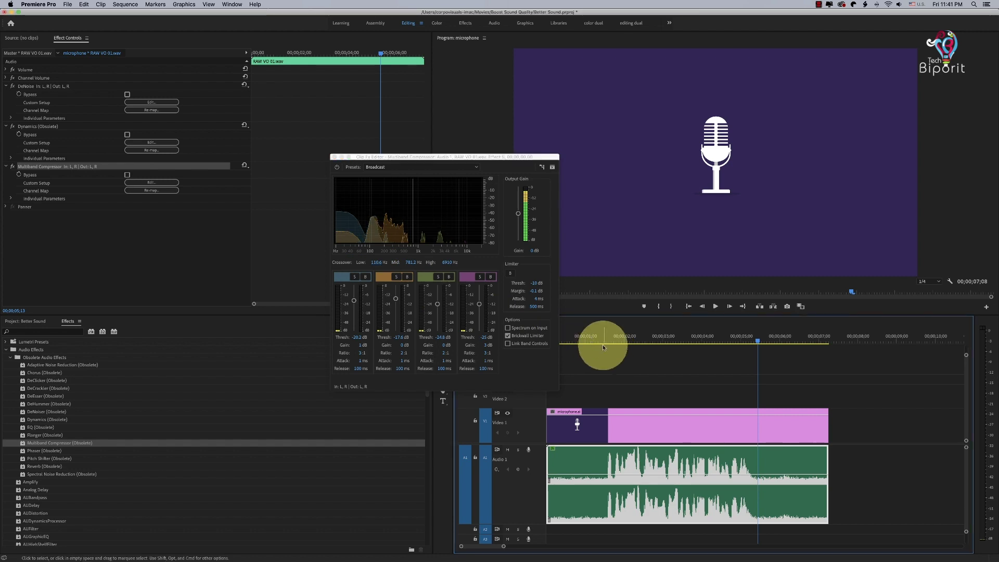
- Close the compressor editor and drop Pitch Shifter onto Audio 1, accepting the newer version
{"action": "left_click", "coordinate": [334, 157]}
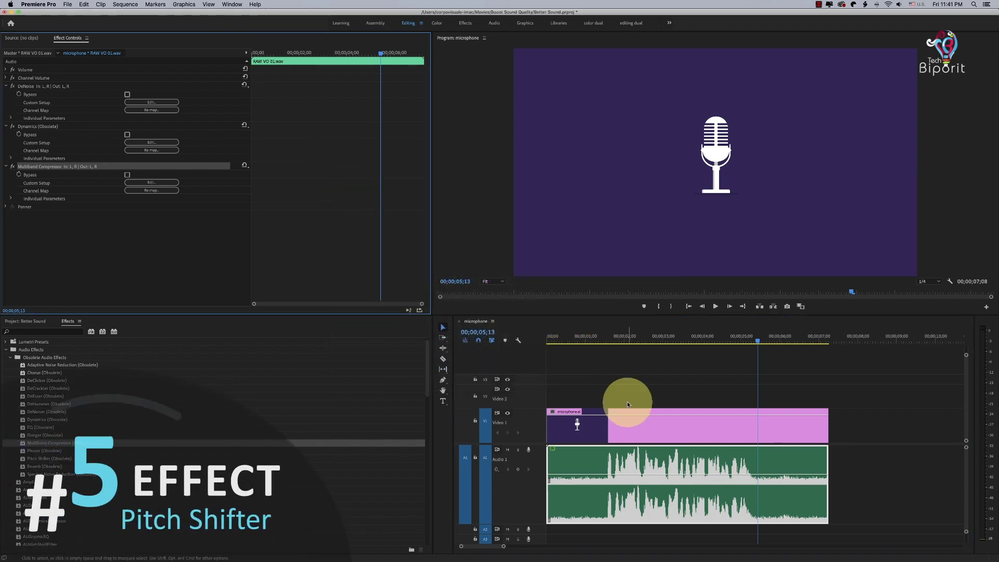
{"action": "left_click", "coordinate": [48, 459]}
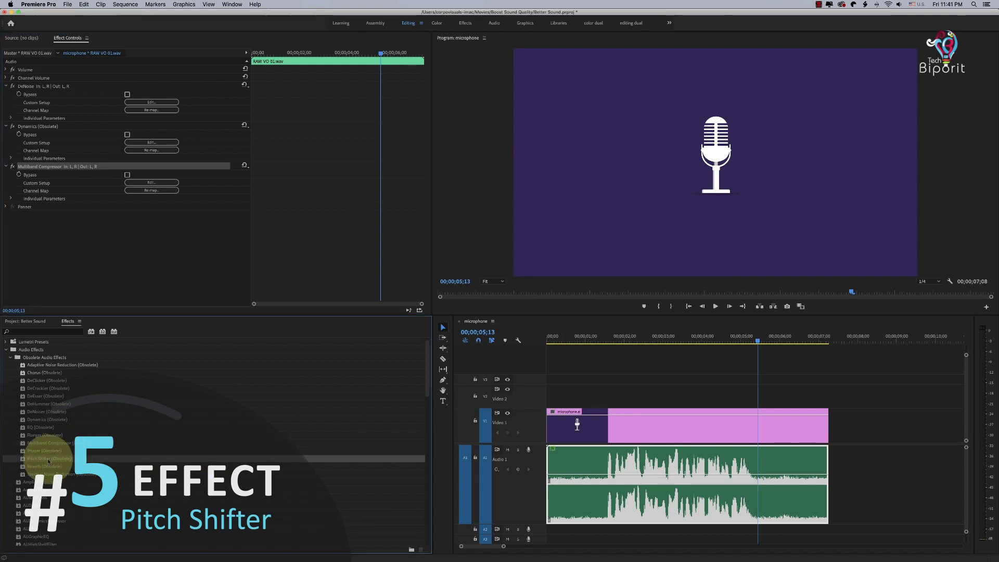
{"action": "left_click_drag", "start_coordinate": [49, 461], "coordinate": [602, 465]}
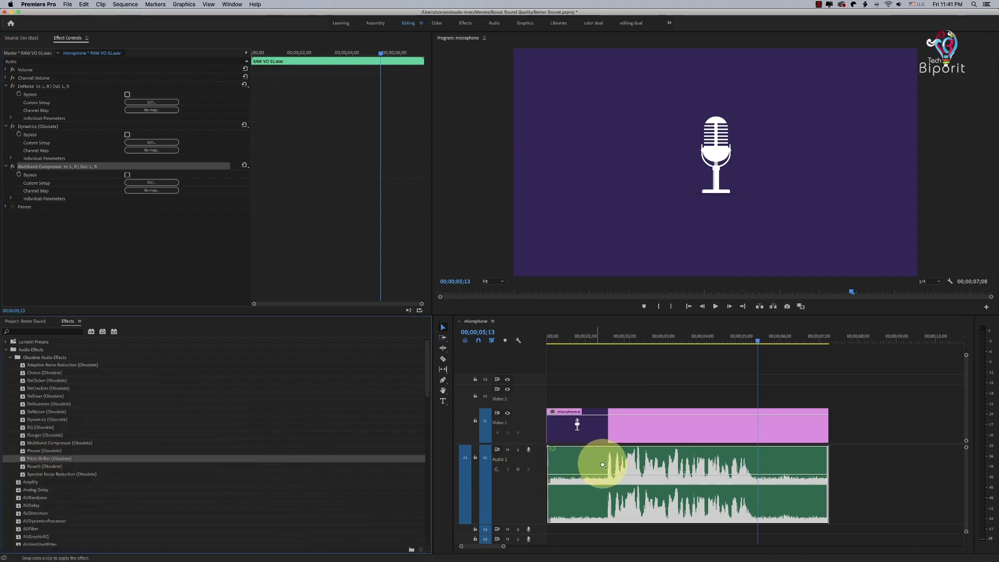
{"action": "left_click_drag", "start_coordinate": [610, 465], "coordinate": [604, 462]}
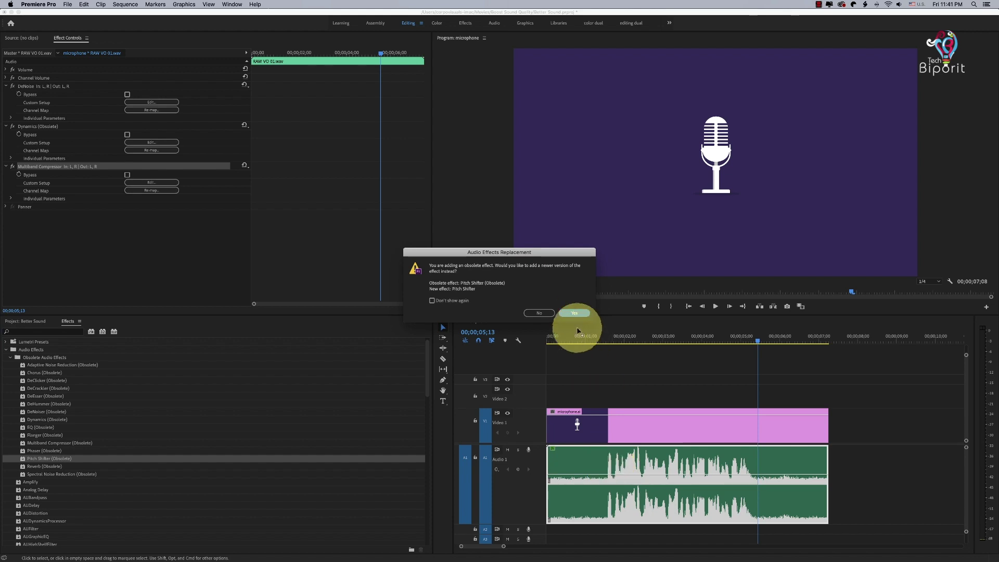
{"action": "left_click", "coordinate": [573, 313]}
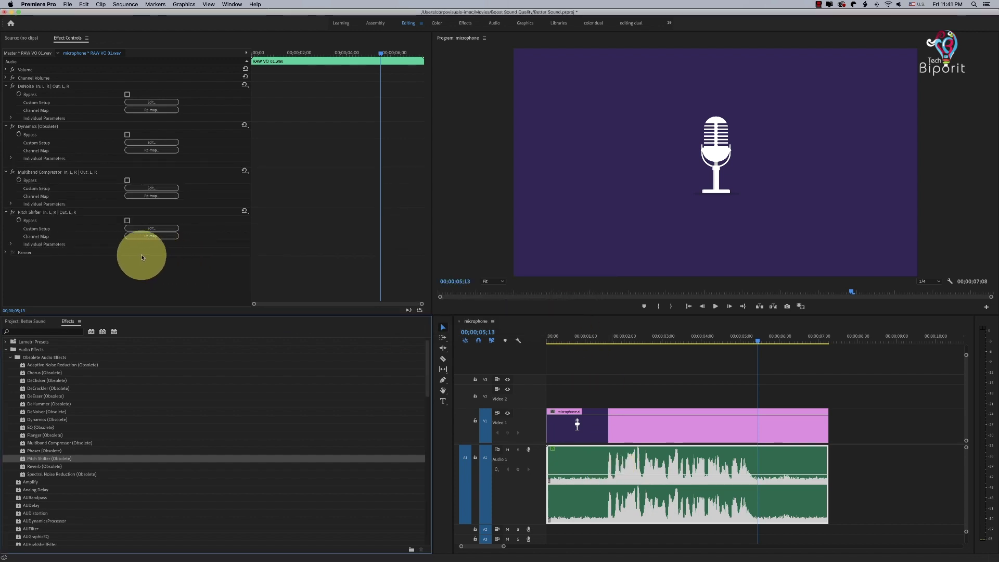
- Set Pitch Shifter's Default preset to Semi-tones -1 (ratio 0.9439) and preview the lowered voice
{"action": "left_click", "coordinate": [151, 229]}
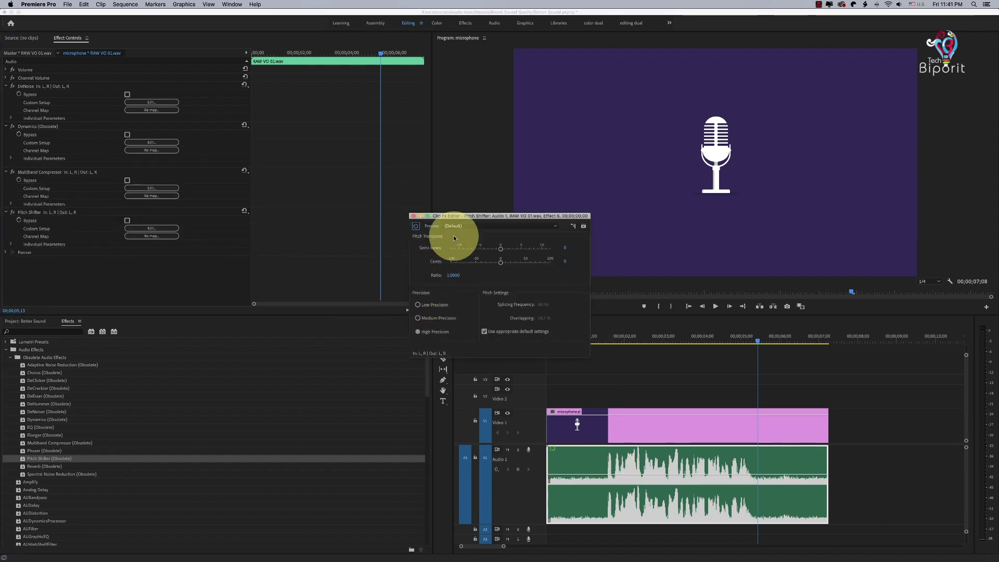
{"action": "left_click", "coordinate": [444, 215]}
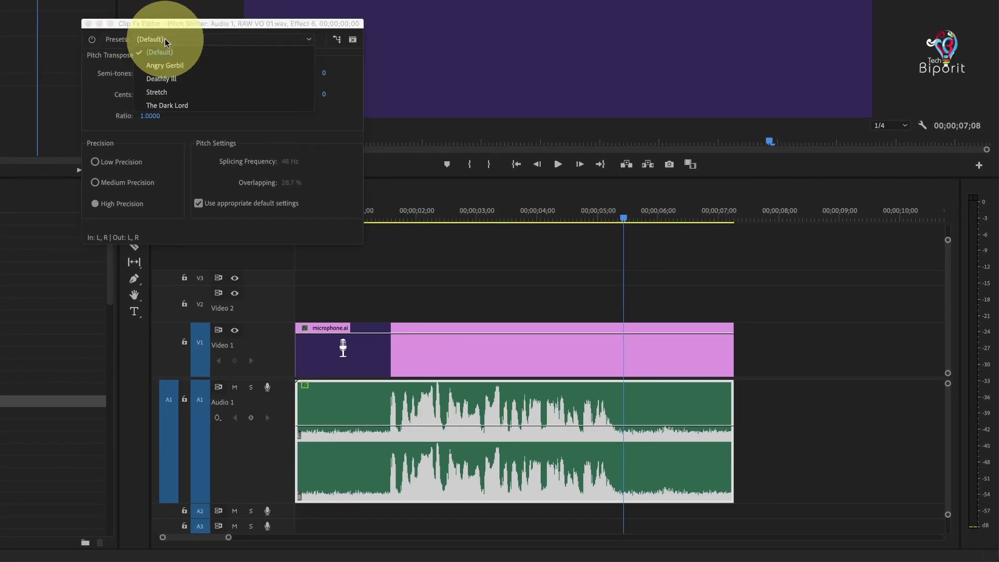
{"action": "left_click", "coordinate": [106, 58]}
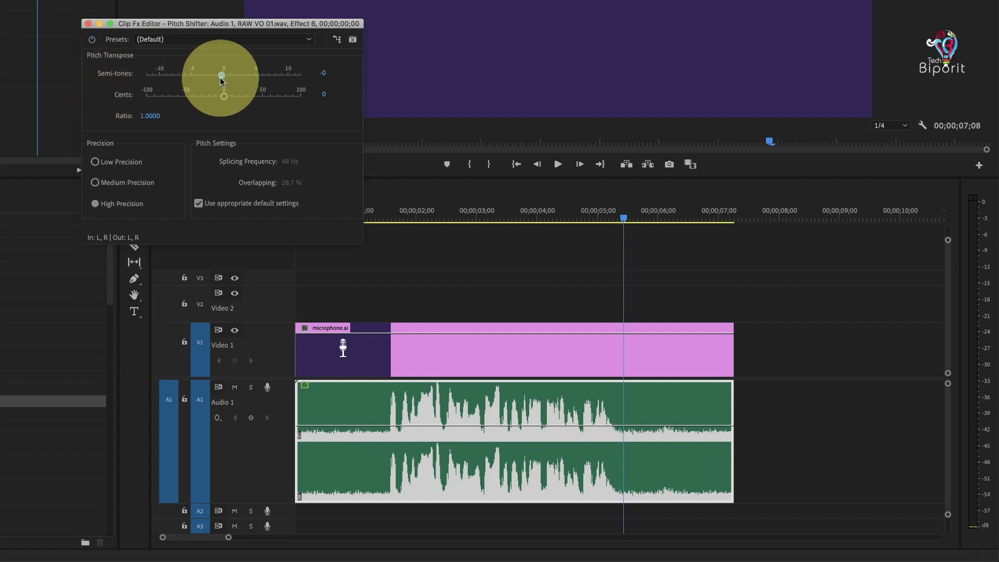
{"action": "left_click", "coordinate": [380, 216]}
{"action": "key", "text": "space"}
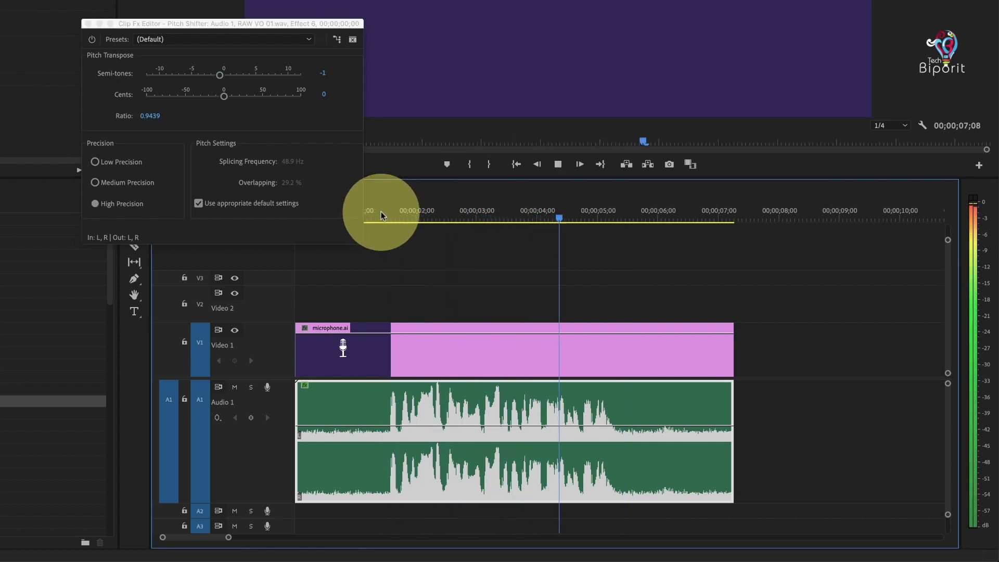
{"action": "key", "text": "space"}
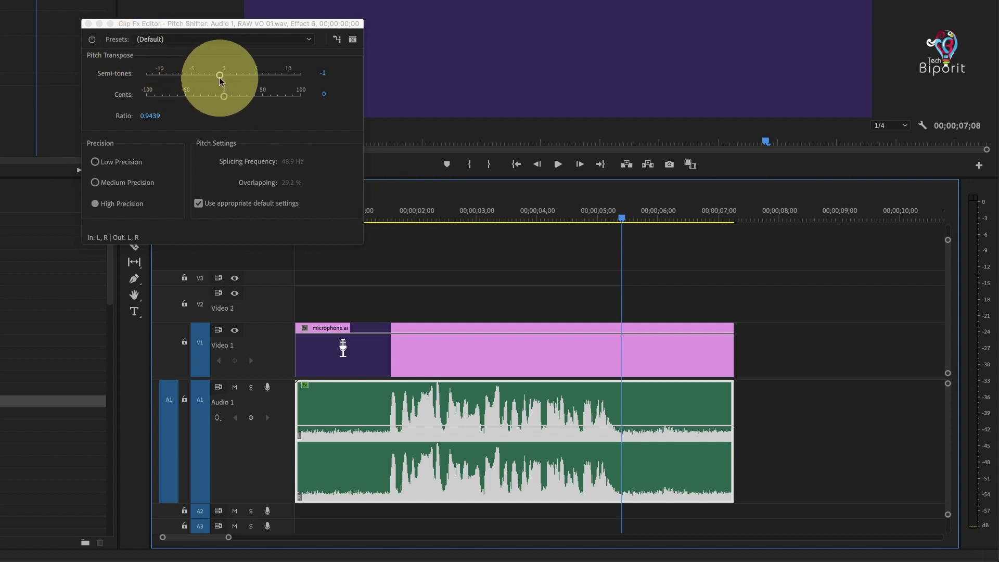
- Set the Pitch Shifter's fine-tuning to -11 cents and play the clip to hear it
{"action": "left_click", "coordinate": [225, 96]}
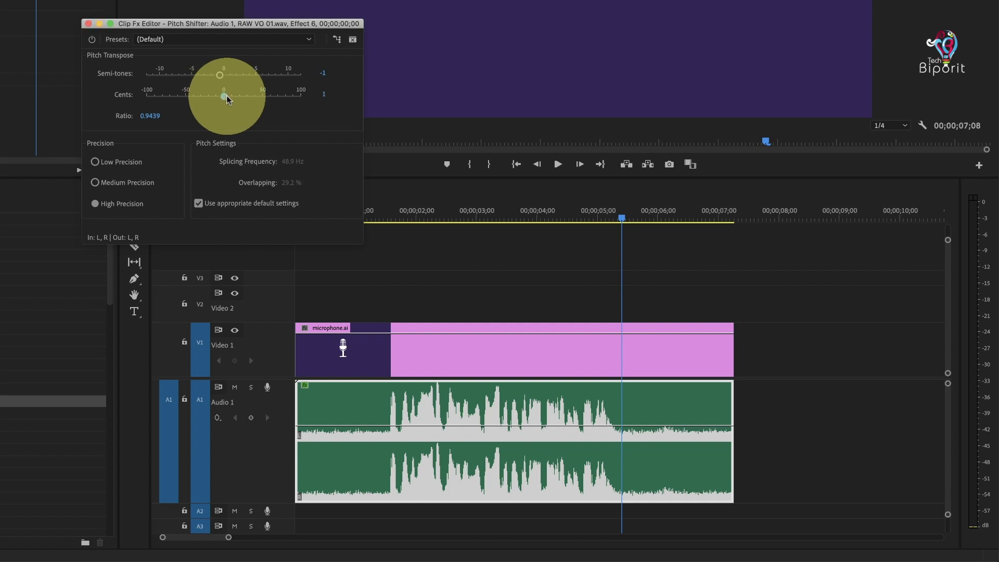
{"action": "left_click_drag", "start_coordinate": [226, 95], "coordinate": [247, 97]}
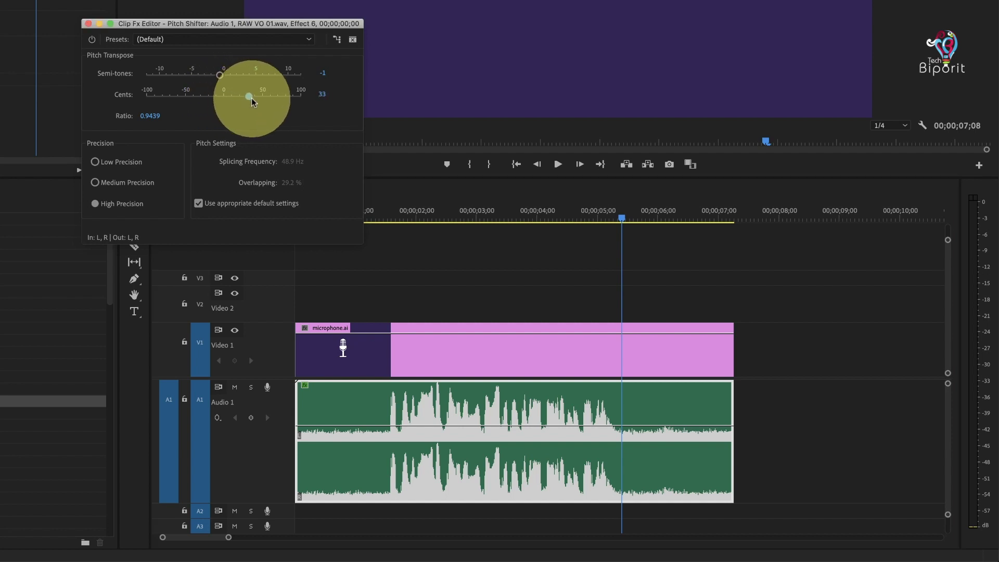
{"action": "left_click_drag", "start_coordinate": [246, 97], "coordinate": [216, 96]}
{"action": "key", "text": "space"}
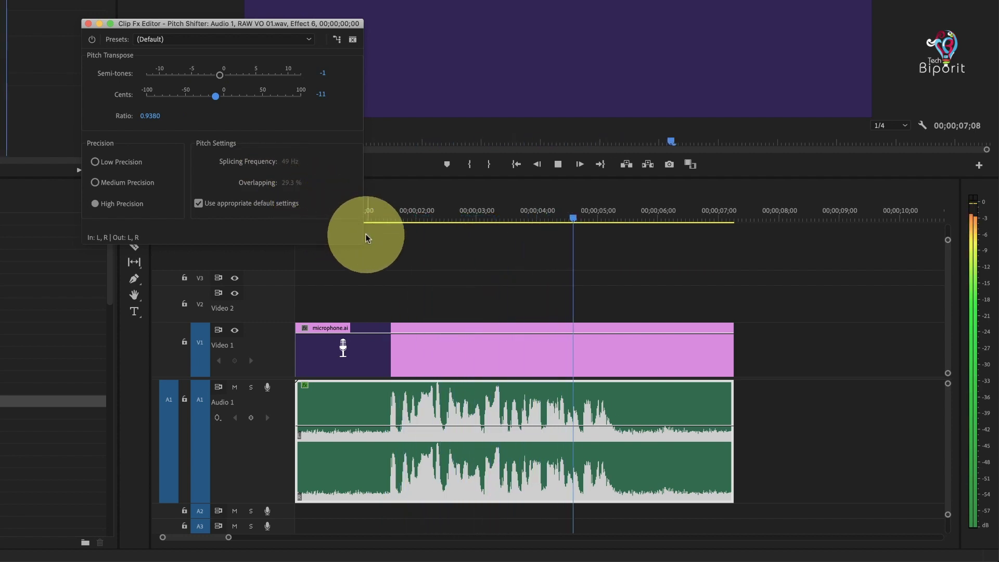
{"action": "key", "text": "space"}
- Raise the pitch to 5 semitones (Ratio 1.3265) and replay the voice-over from the start
{"action": "left_click", "coordinate": [385, 218]}
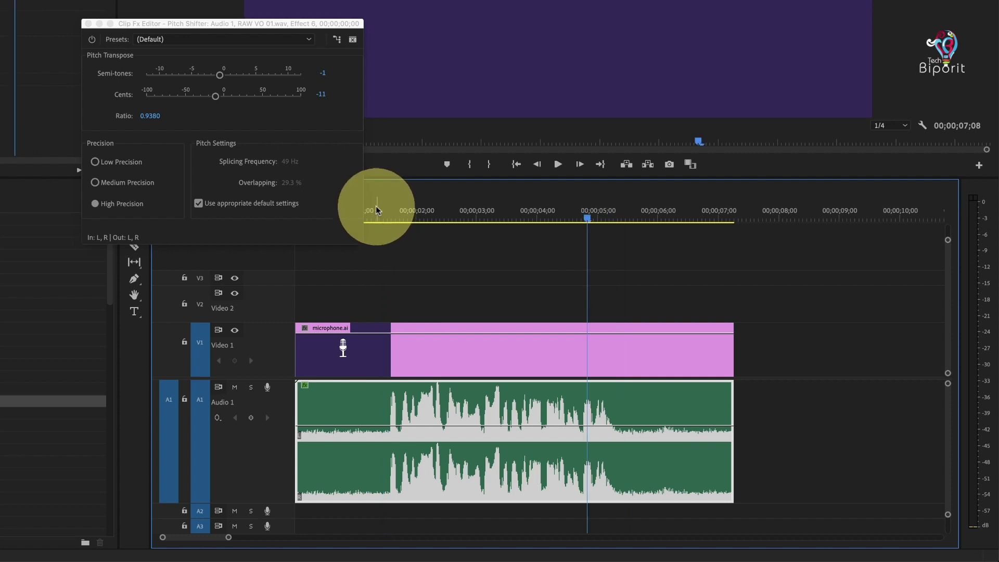
{"action": "left_click_drag", "start_coordinate": [223, 73], "coordinate": [254, 74]}
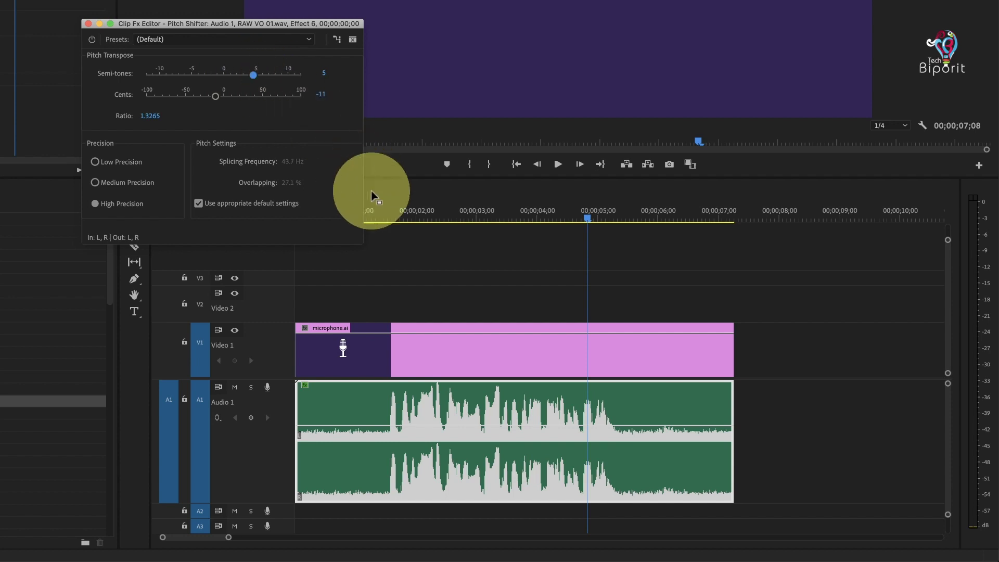
{"action": "left_click", "coordinate": [383, 211]}
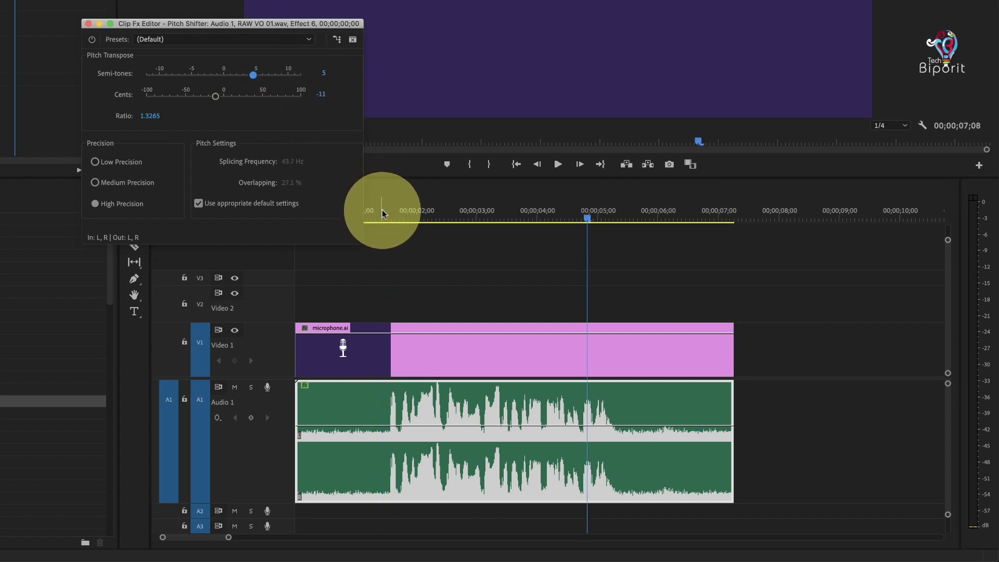
{"action": "left_click", "coordinate": [383, 211]}
{"action": "key", "text": "space"}
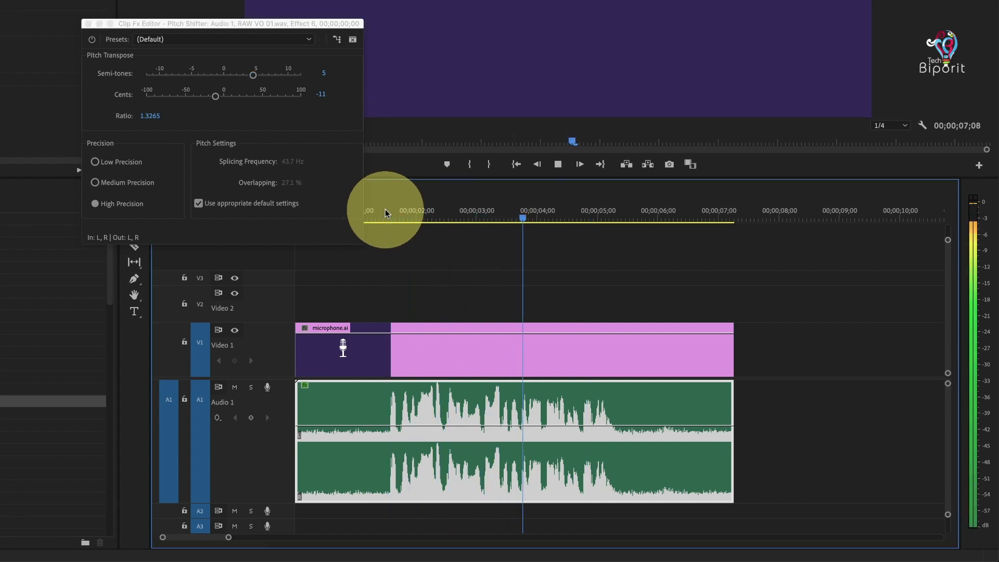
{"action": "key", "text": "space"}
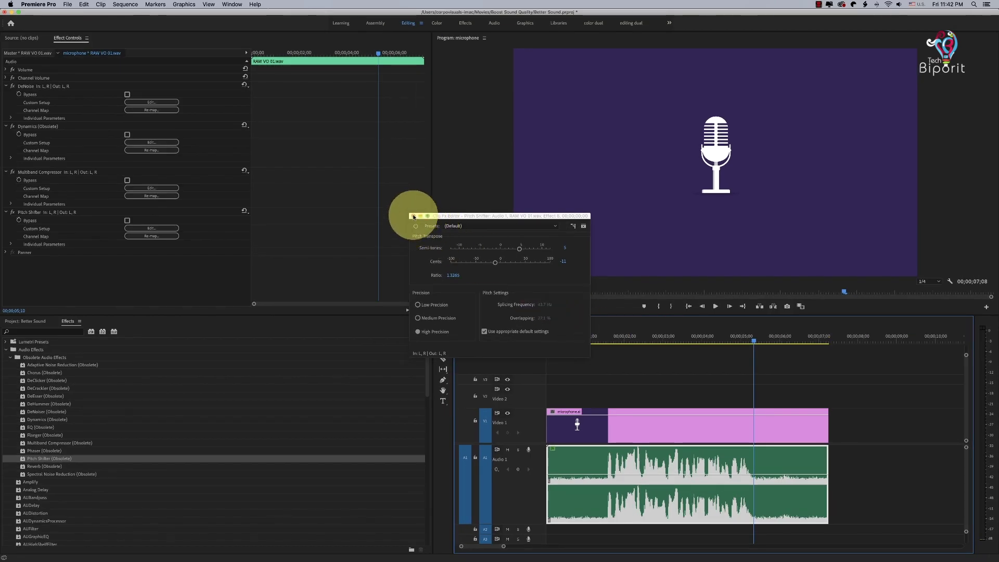
- Delete the Pitch Shifter effect from RAW VO 01.wav
{"action": "left_click", "coordinate": [413, 216]}
{"action": "left_click", "coordinate": [35, 213]}
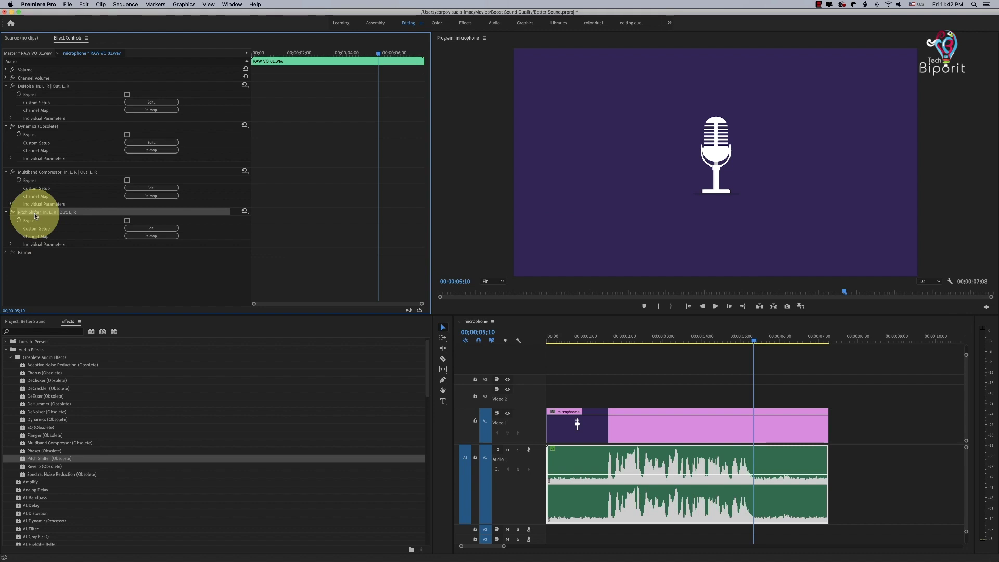
{"action": "key", "text": "Delete"}
- Add Reverb (Obsolete) to the clip after the Multiband Compressor
{"action": "left_click", "coordinate": [73, 367]}
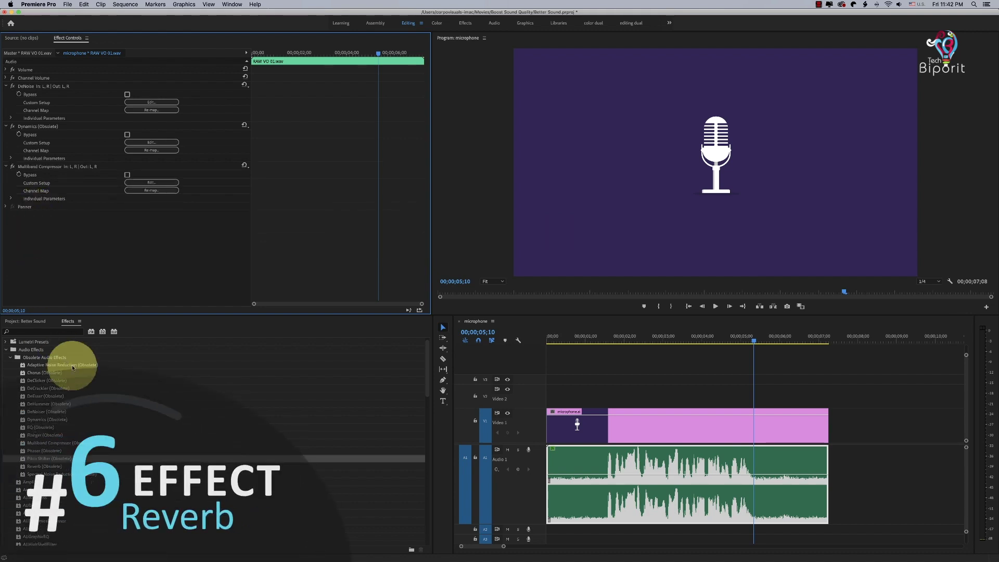
{"action": "left_click", "coordinate": [48, 467]}
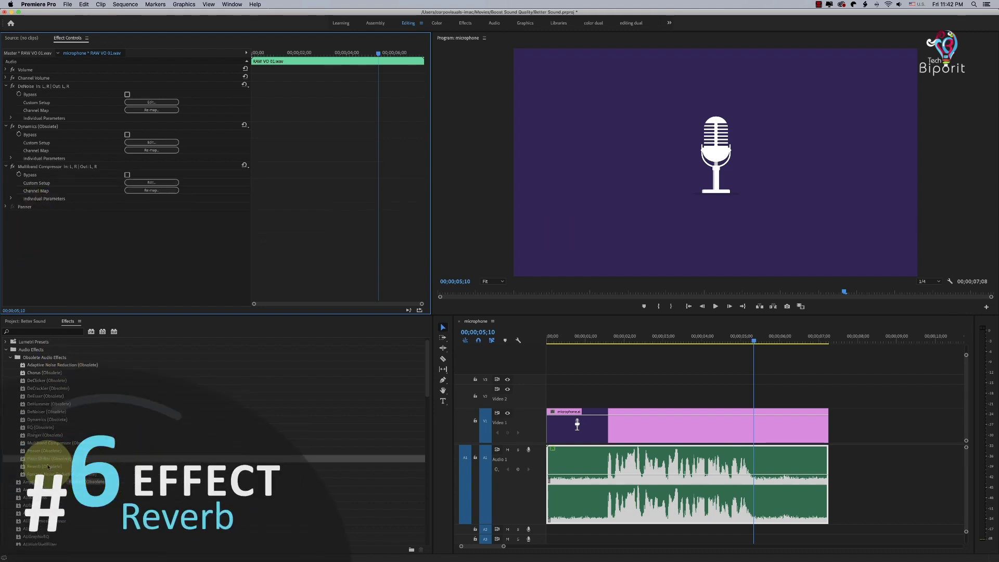
{"action": "left_click", "coordinate": [45, 467]}
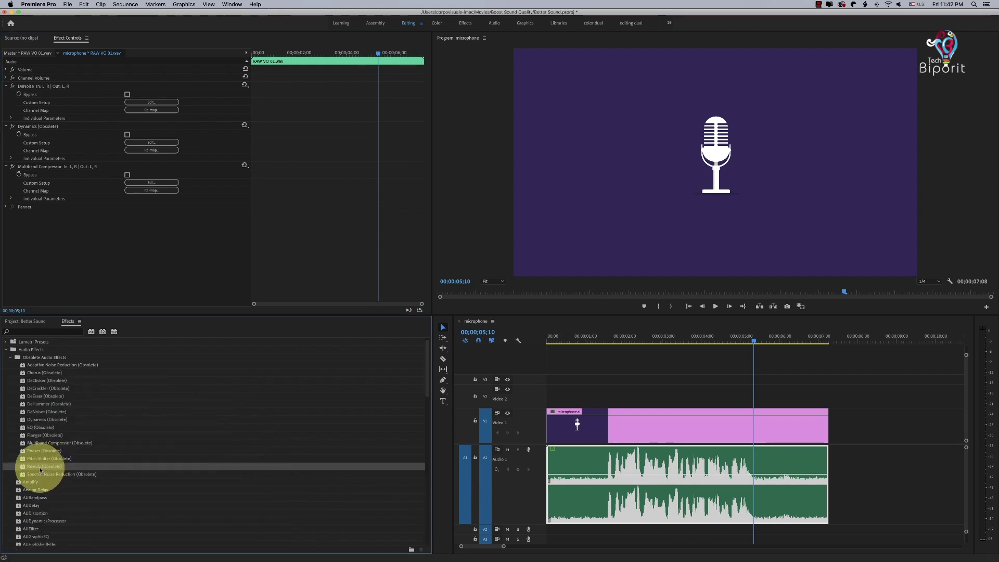
{"action": "left_click_drag", "start_coordinate": [43, 467], "coordinate": [155, 227]}
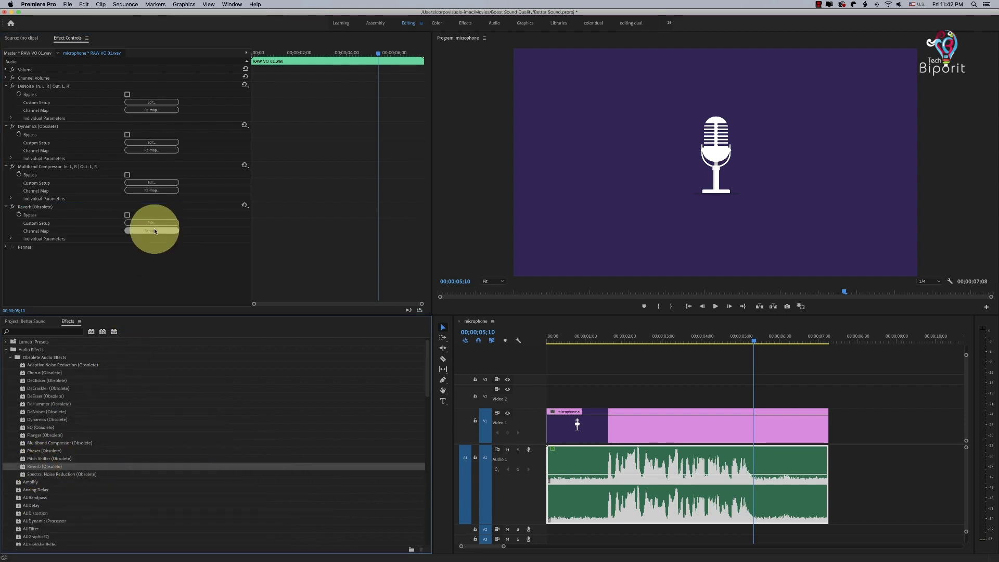
- Apply the studio reverb preset and play the voice-over from about 1;12
{"action": "left_click", "coordinate": [169, 224]}
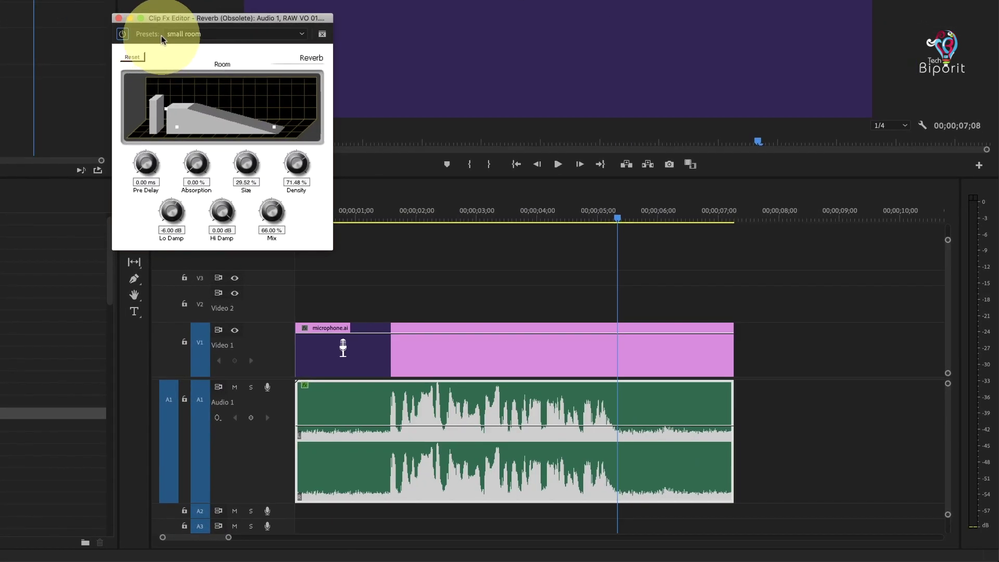
{"action": "left_click", "coordinate": [290, 103]}
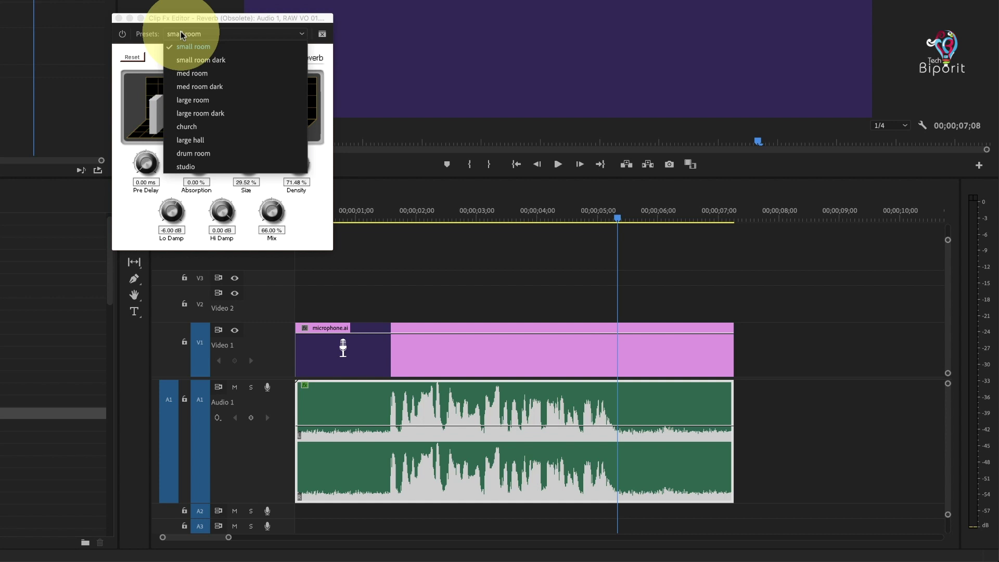
{"action": "left_click", "coordinate": [206, 168]}
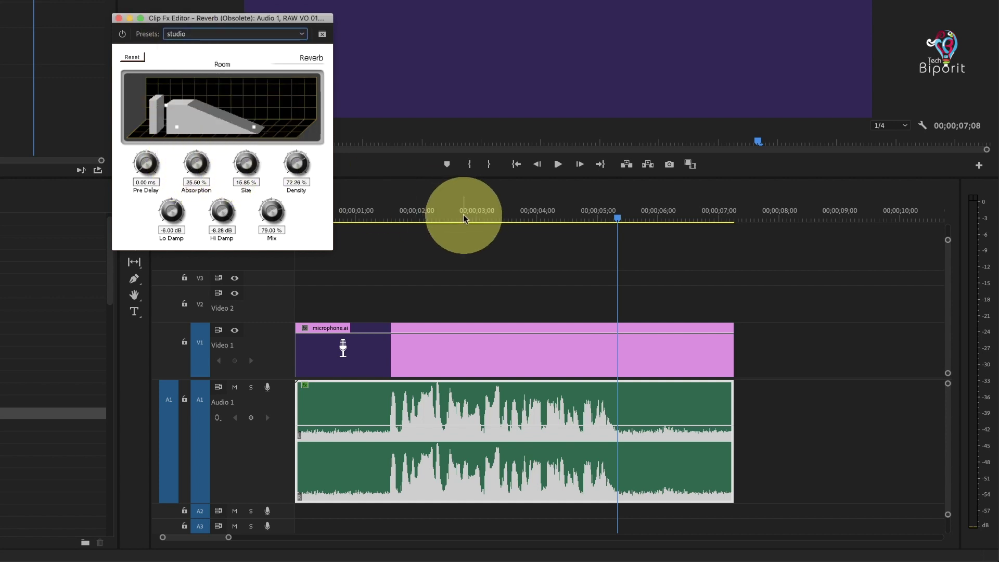
{"action": "left_click_drag", "start_coordinate": [460, 219], "coordinate": [379, 225]}
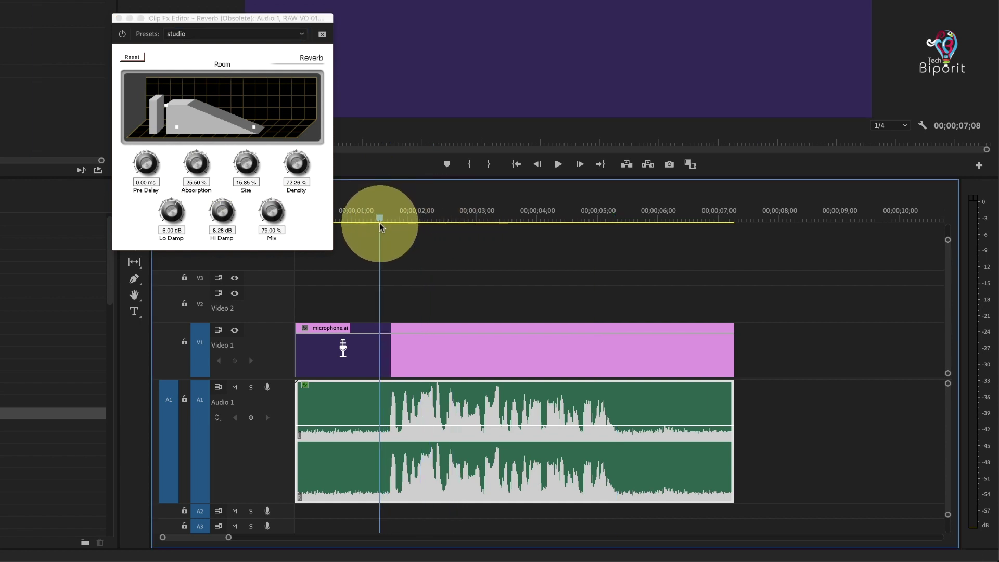
{"action": "key", "text": "space"}
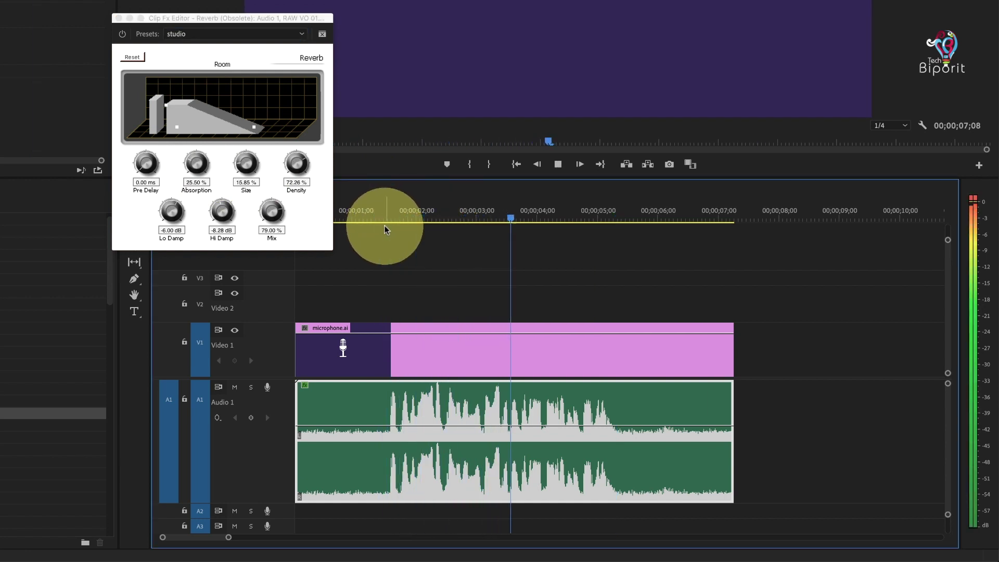
{"action": "key", "text": "space"}
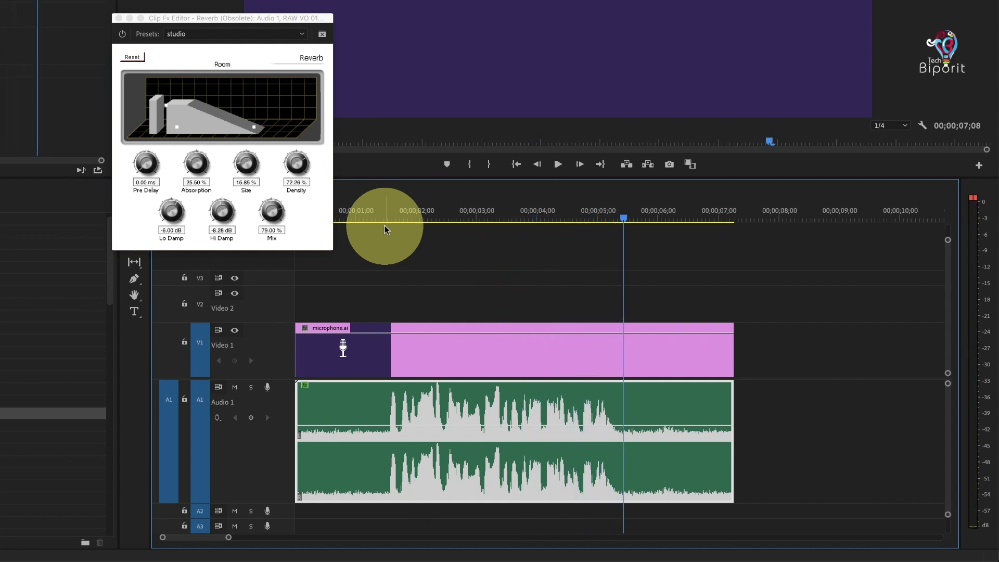
- Switch to the large room reverb preset and play the clip from about 1;14
{"action": "left_click", "coordinate": [213, 36]}
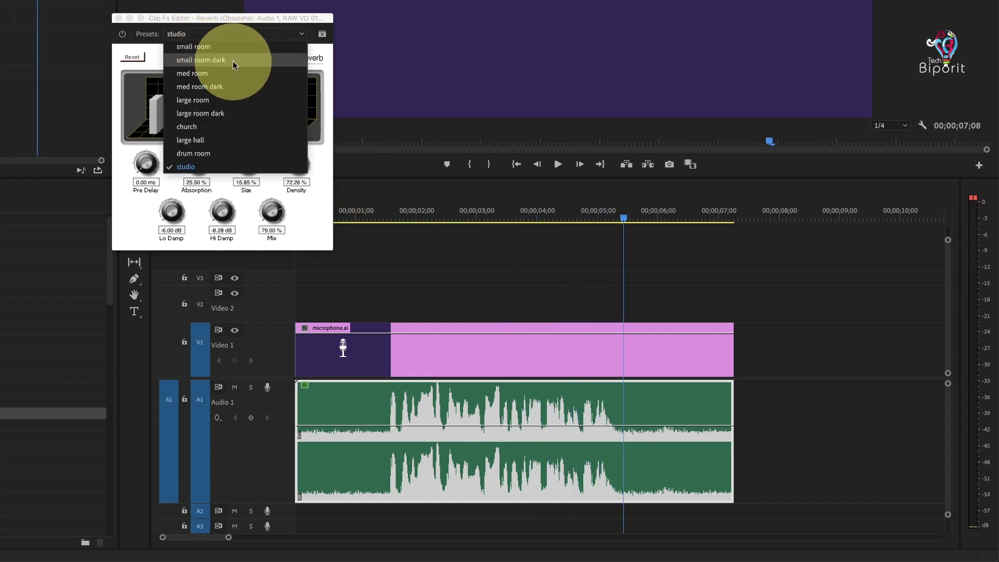
{"action": "left_click", "coordinate": [233, 101]}
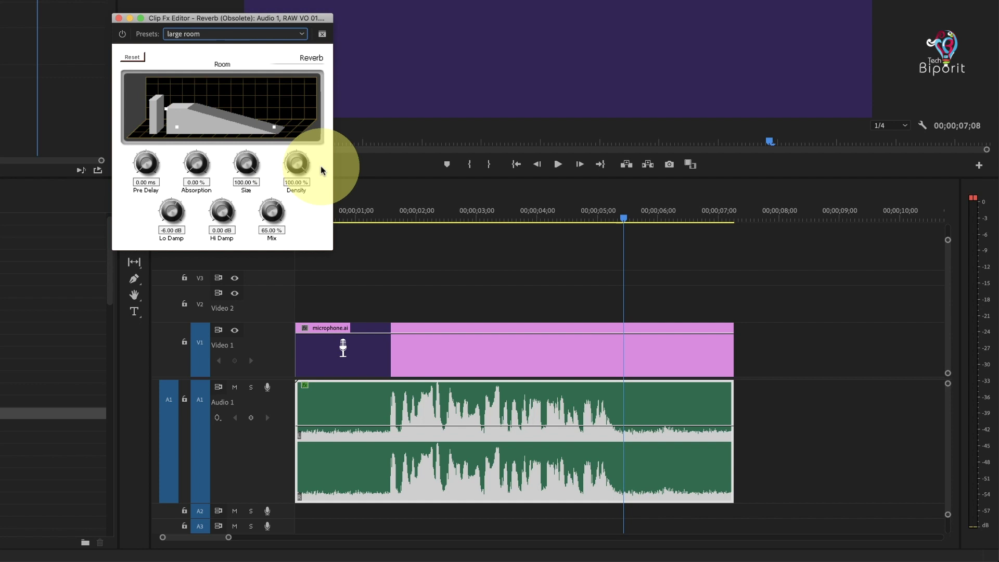
{"action": "left_click", "coordinate": [386, 218]}
{"action": "key", "text": "space"}
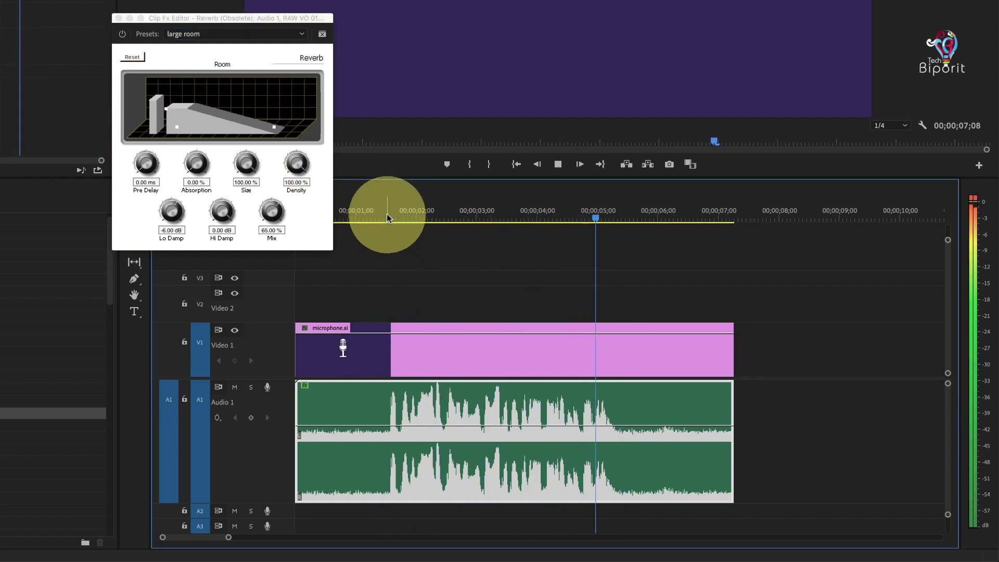
{"action": "key", "text": "space"}
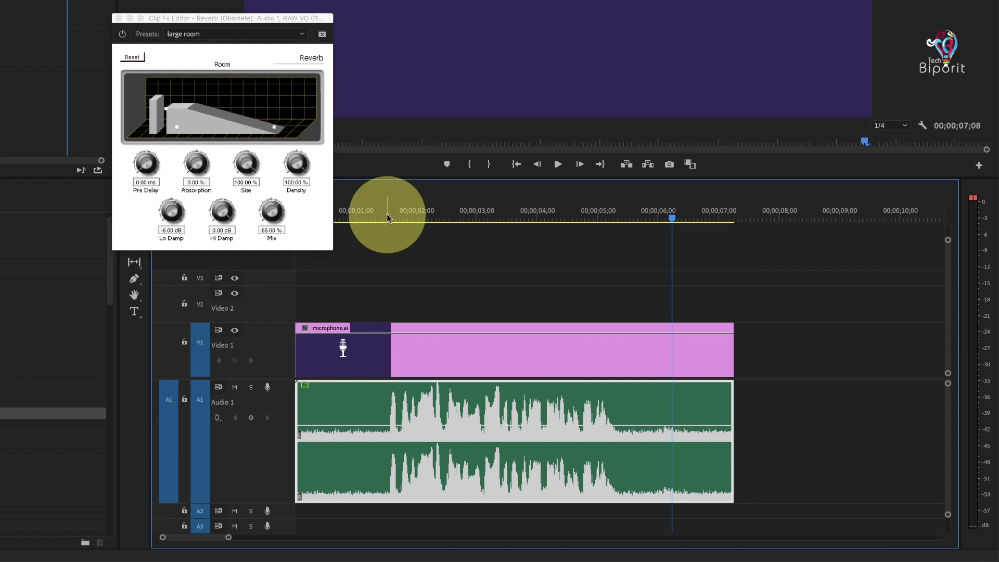
- Keep the large room preset at 65% Mix and close the Reverb settings
{"action": "left_click", "coordinate": [241, 35]}
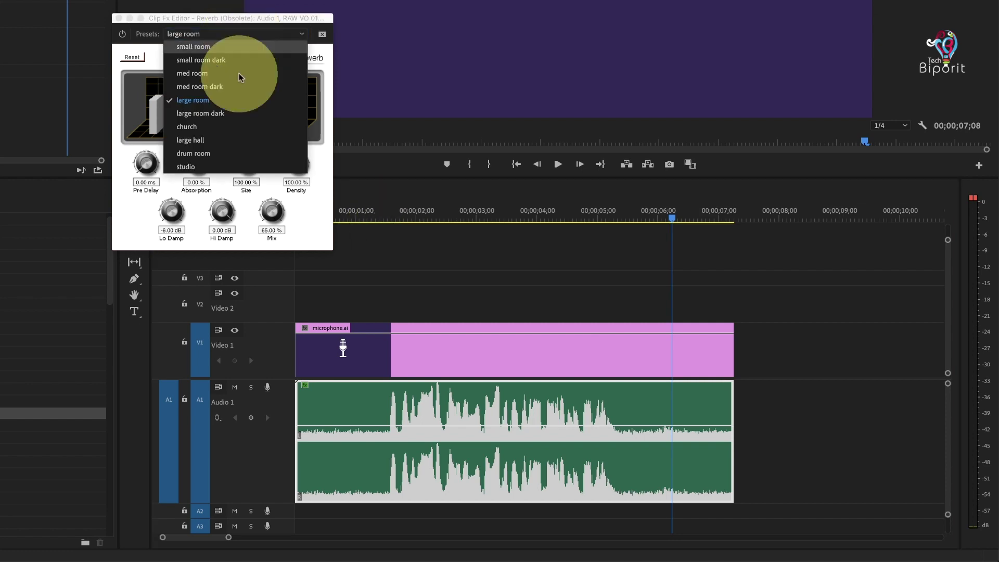
{"action": "left_click", "coordinate": [193, 167]}
{"action": "left_click", "coordinate": [515, 417]}
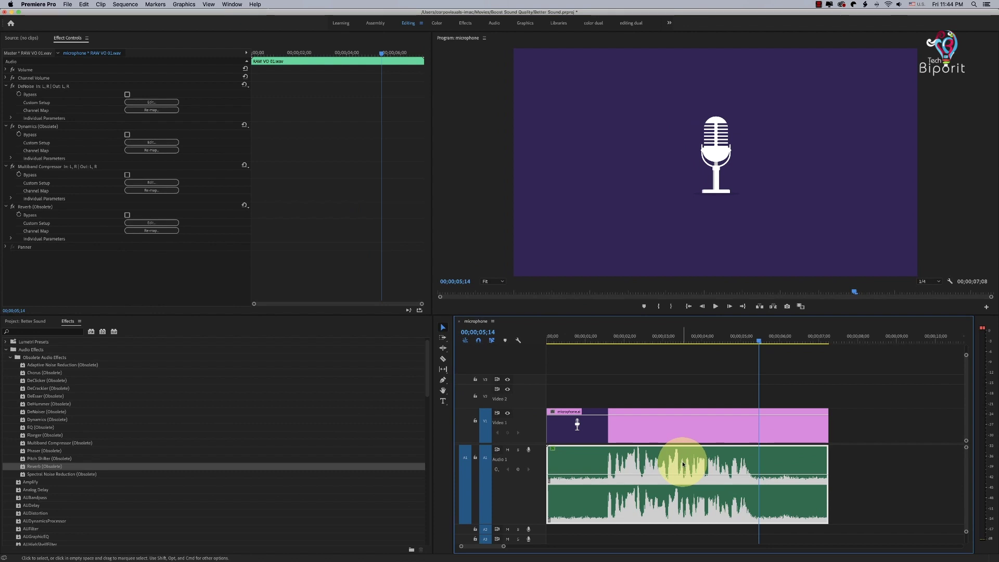
- Collapse DeNoise, Dynamics, Multiband Compressor and Reverb in Effect Controls to their header rows
{"action": "left_click", "coordinate": [6, 86]}
{"action": "left_click", "coordinate": [6, 94]}
{"action": "left_click", "coordinate": [5, 102]}
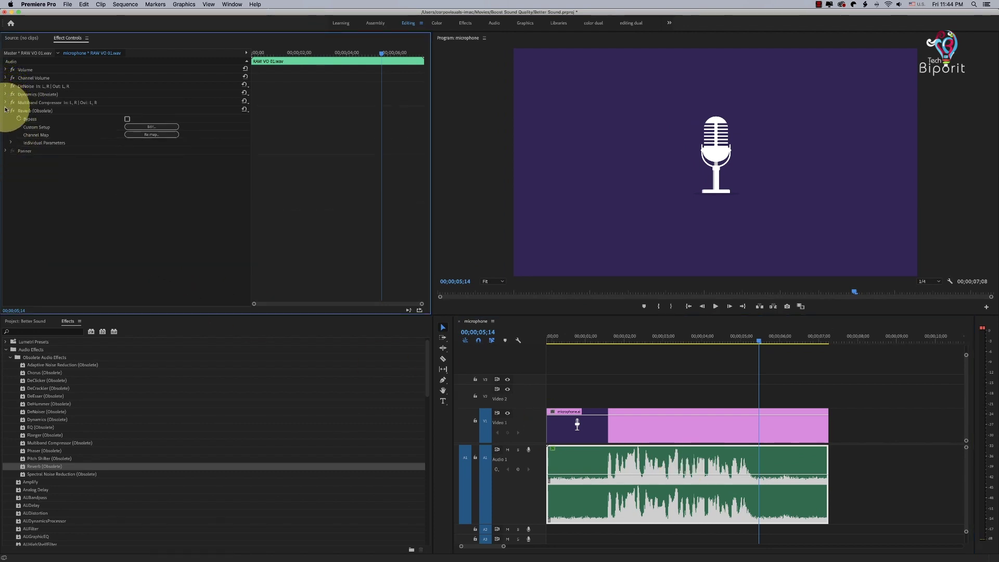
{"action": "left_click", "coordinate": [5, 111]}
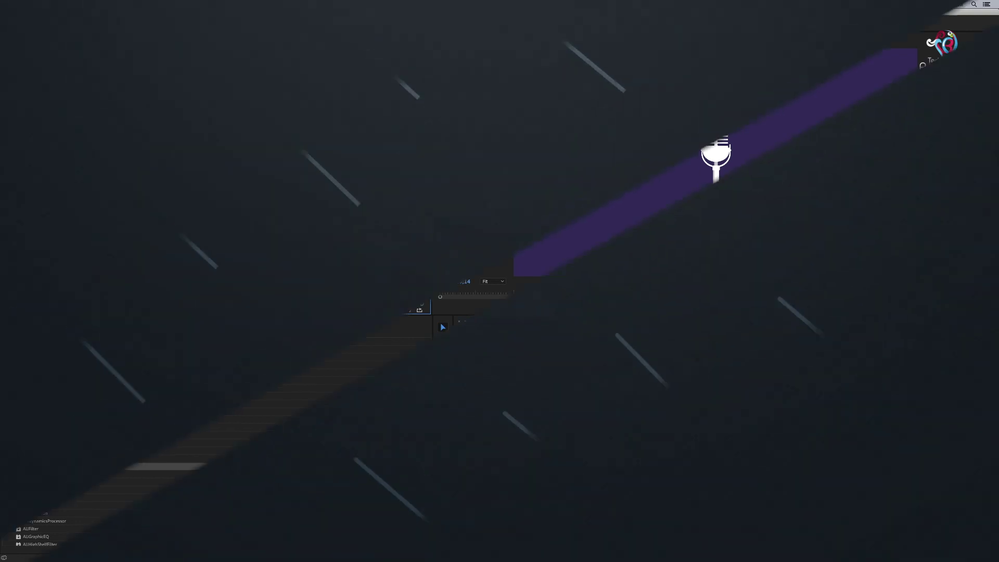